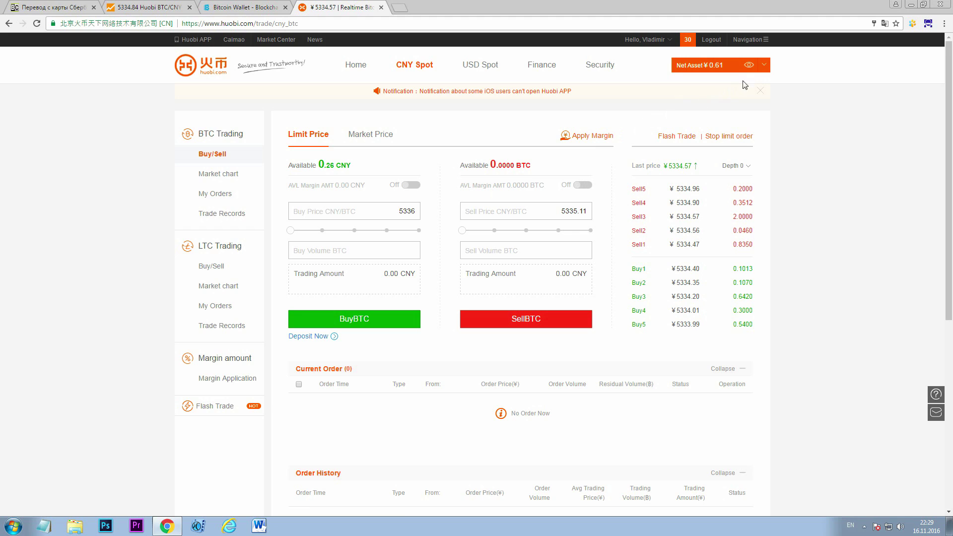
# View the CNY Spot Account: 0.26 CNY, 0.0000 BTC, 0.0000 LTC, net asset 0.61 CNY
pyautogui.click(765, 65)
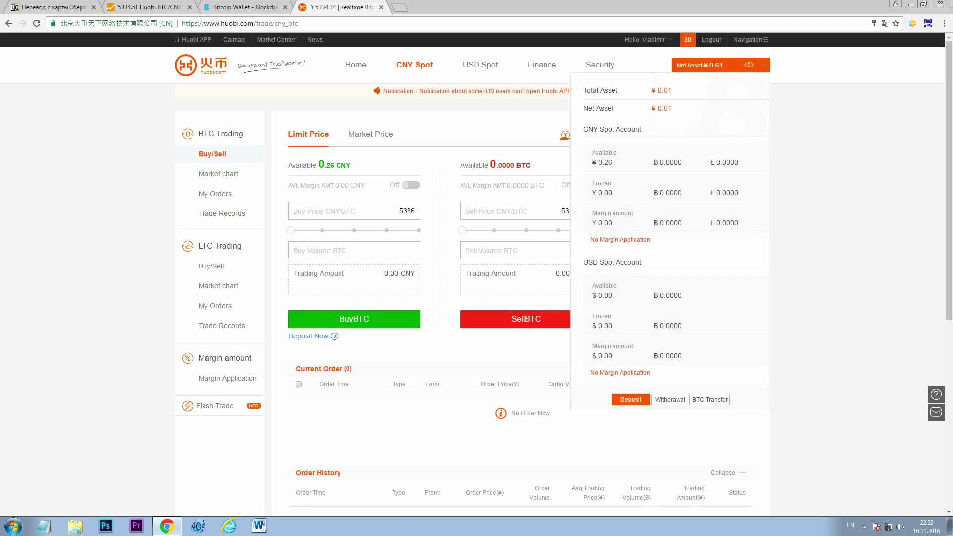
pyautogui.click(547, 70)
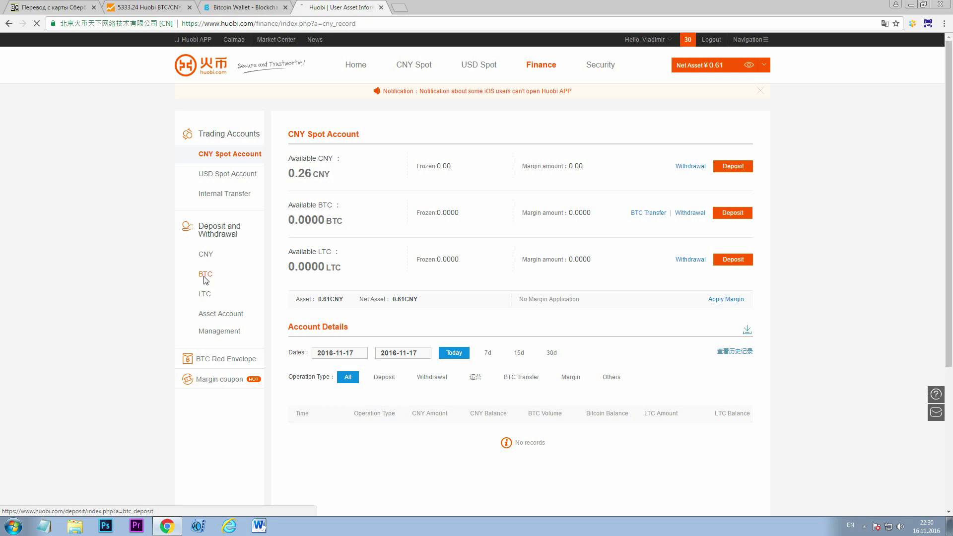
# Copy the full Huobi BTC deposit address and go to the Blockchain Wallet home
pyautogui.click(205, 278)
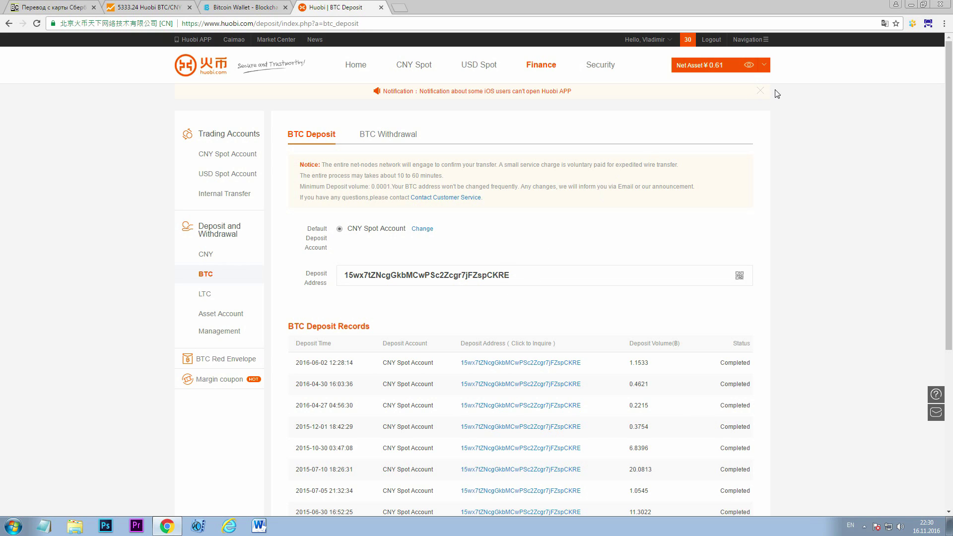
pyautogui.click(767, 71)
pyautogui.moveTo(345, 275); pyautogui.dragTo(406, 275)
pyautogui.moveTo(345, 275); pyautogui.dragTo(509, 275)
pyautogui.hotkey('ctrl', 'c')
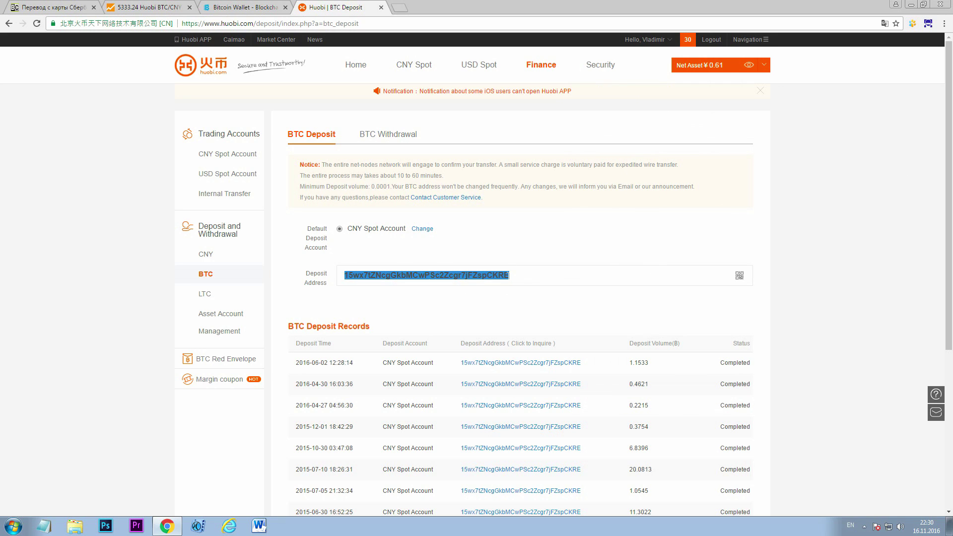
pyautogui.click(278, 6)
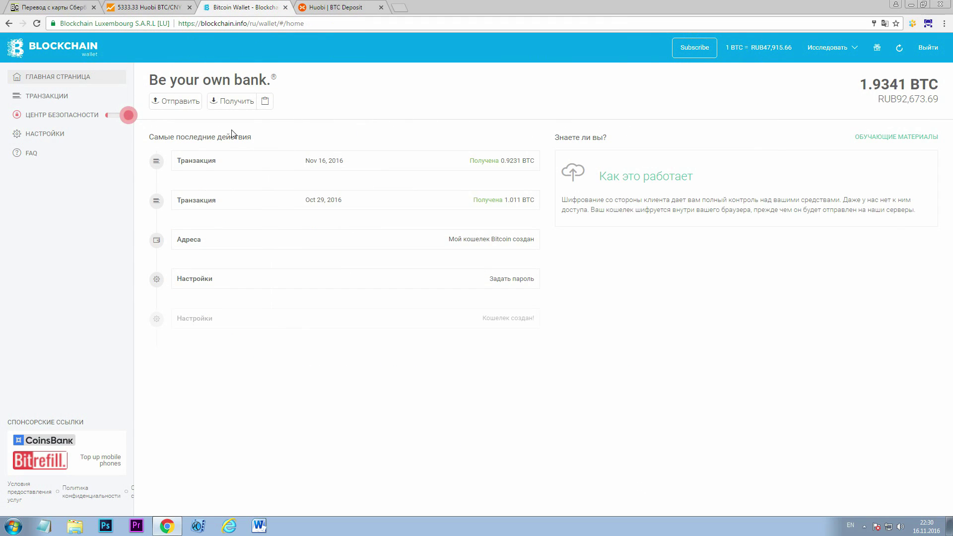
# Set up a 1.9335 BTC send to the pasted Huobi deposit address for review
pyautogui.click(179, 102)
pyautogui.hotkey('ctrl', 'v')
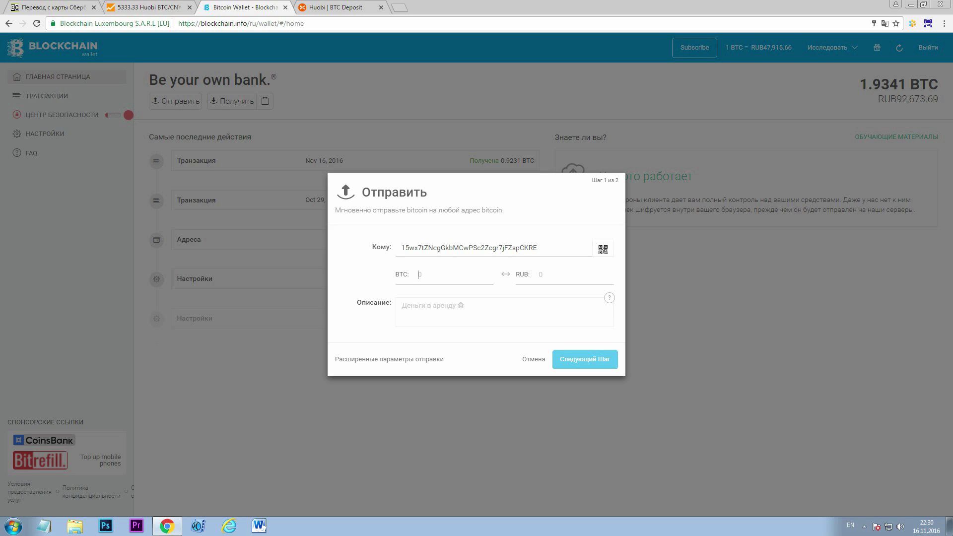
pyautogui.write('1')
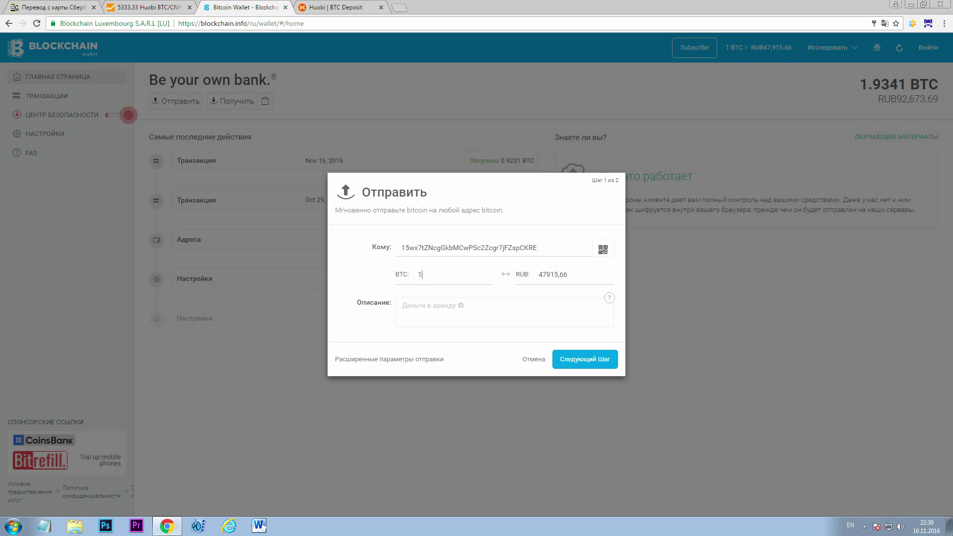
pyautogui.write('.934')
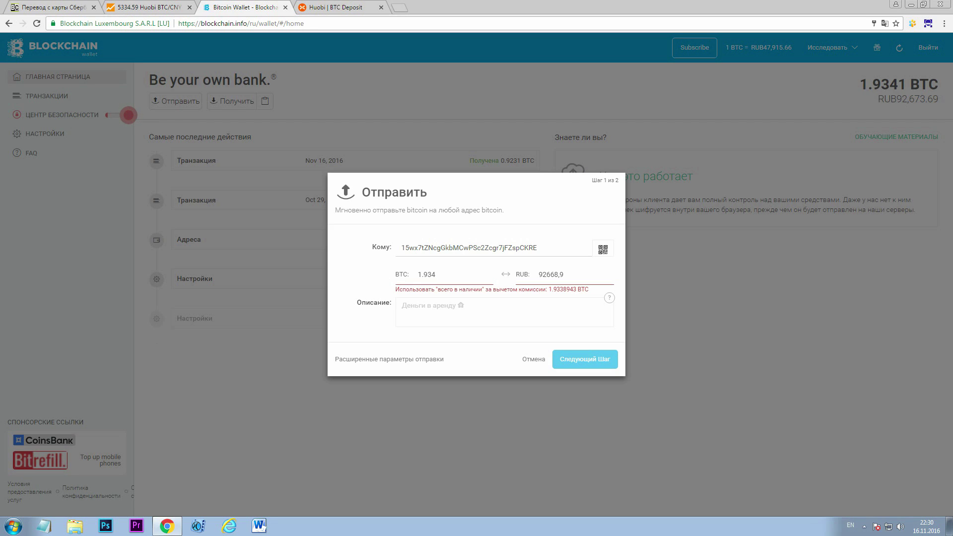
pyautogui.press('BackSpace')
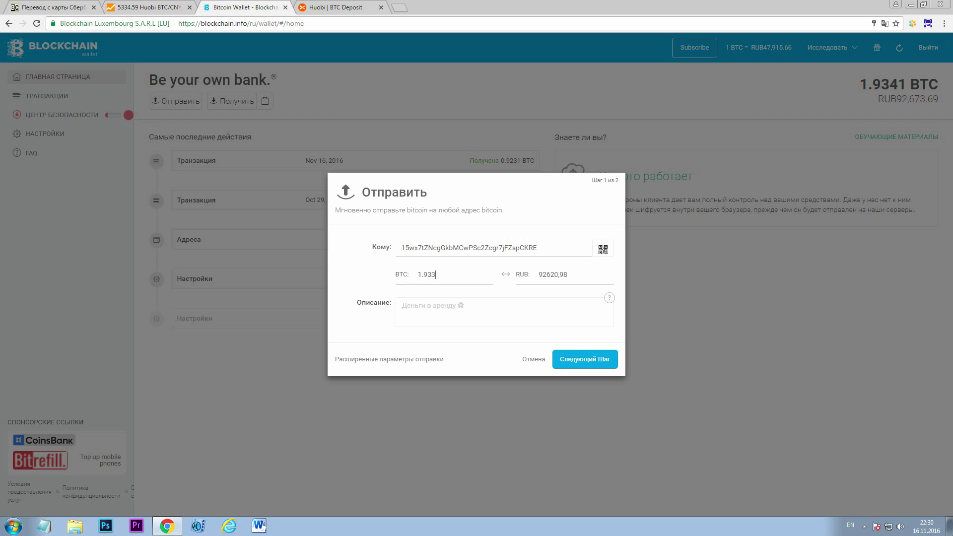
pyautogui.press('Return')
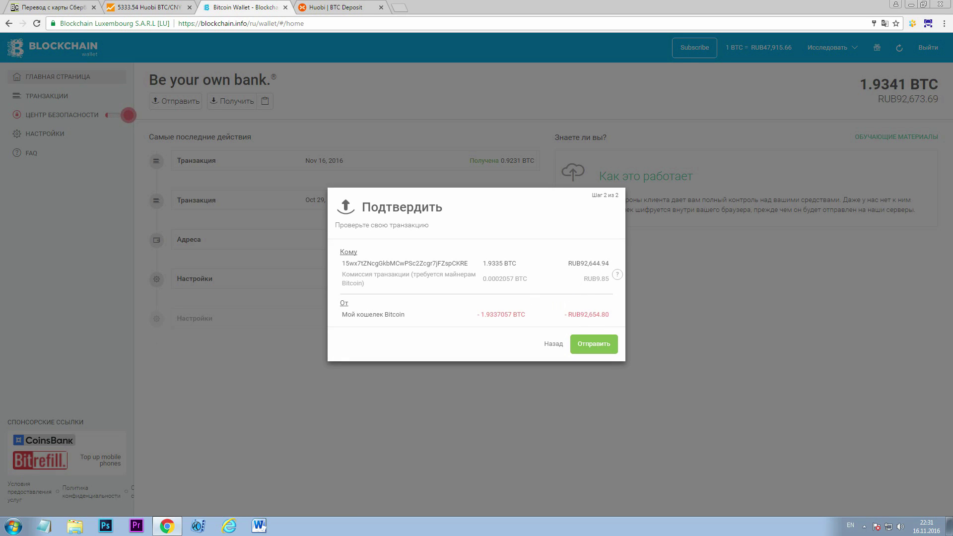
# Confirm the 1.9335 BTC payment to Huobi and open the blockchain.info explorer
pyautogui.click(601, 346)
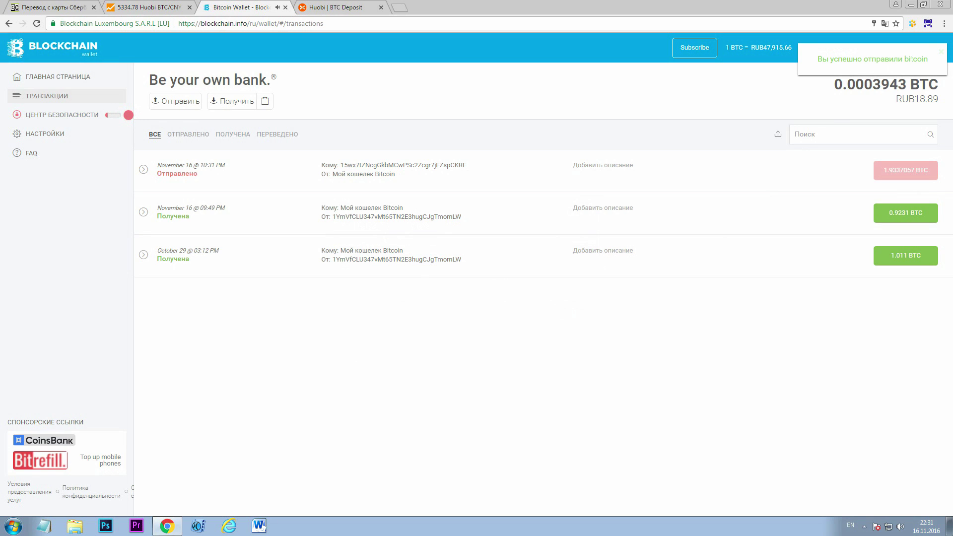
pyautogui.click(95, 50)
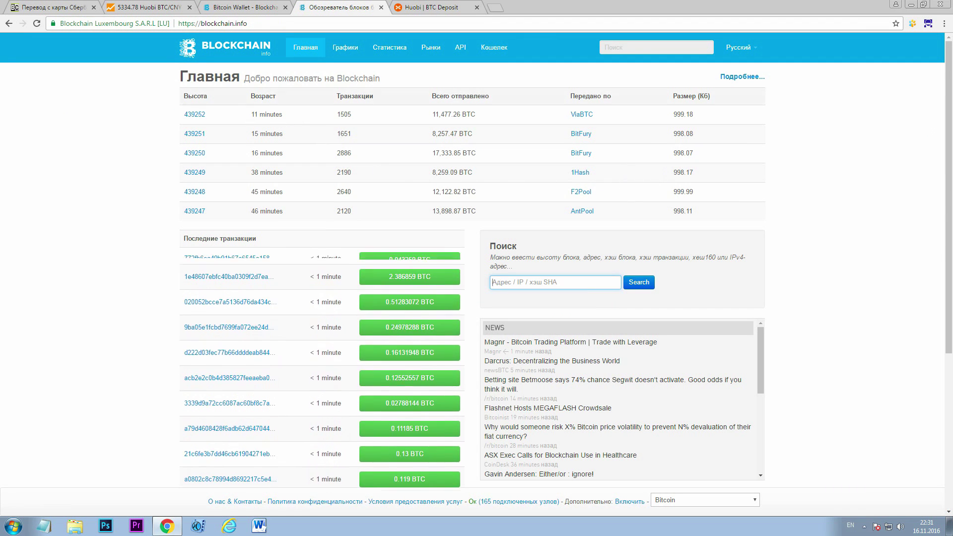
pyautogui.hotkey('ctrl', '2')
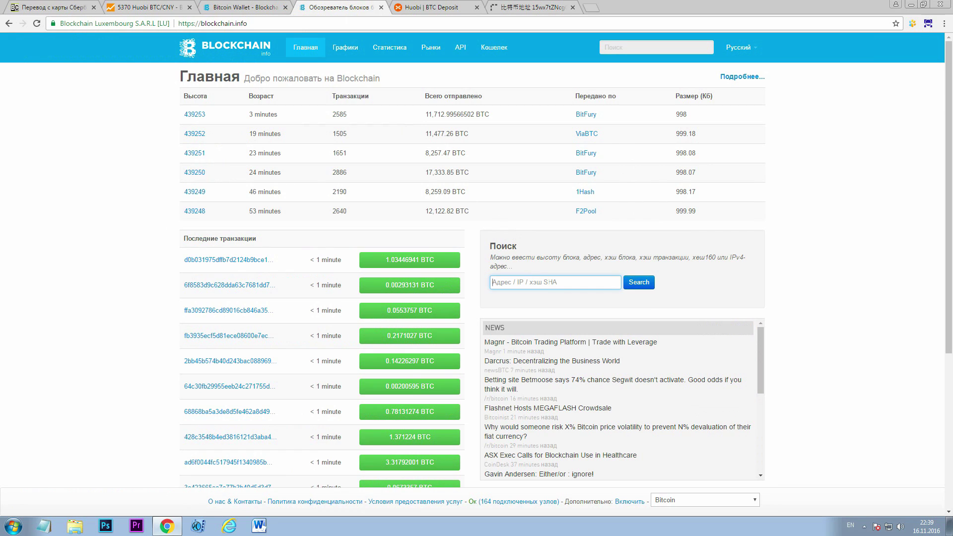
# Look up the transfer hash on blockchain.info, verify the Huobi deposit, then view BitcoinWisdom
pyautogui.write('ef5d4d540a8e1b7d905905efd88c837b56c7b5d5081b1337e8f7d78617eb7dcc')
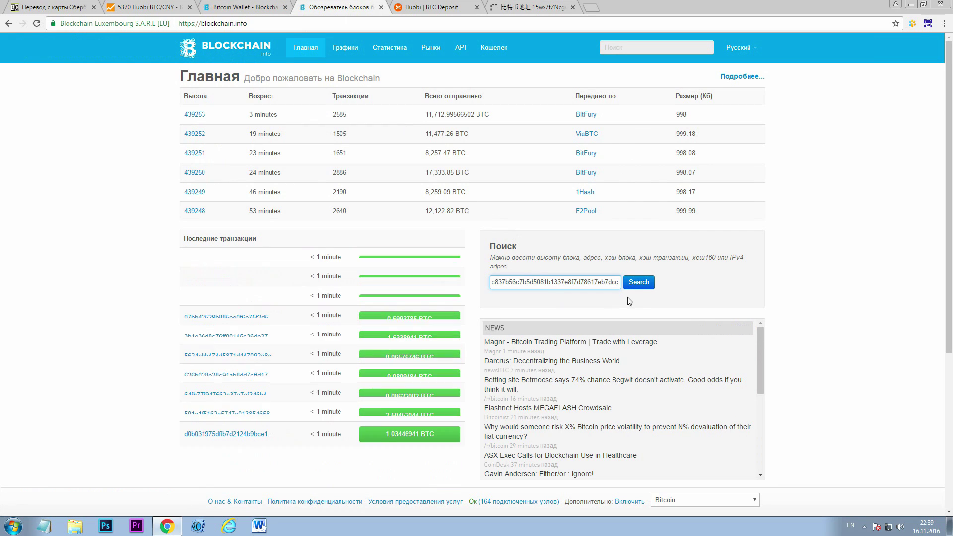
pyautogui.click(638, 282)
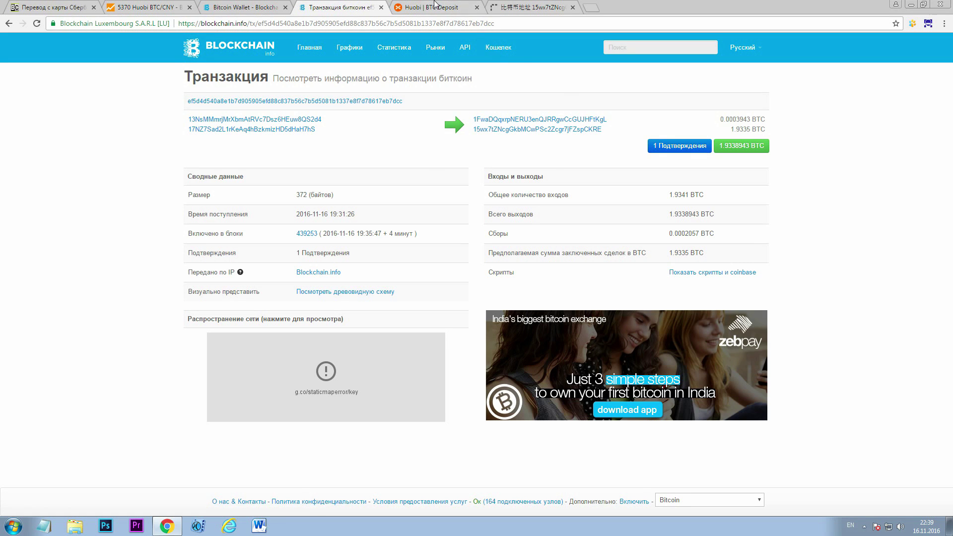
pyautogui.hotkey('ctrl', 'Tab')
pyautogui.moveTo(766, 69)
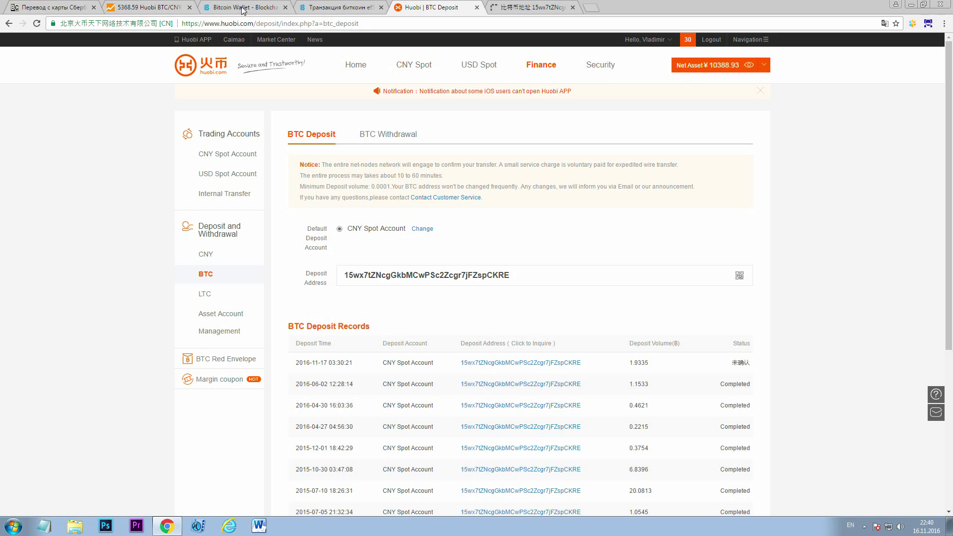
pyautogui.hotkey('ctrl', '2')
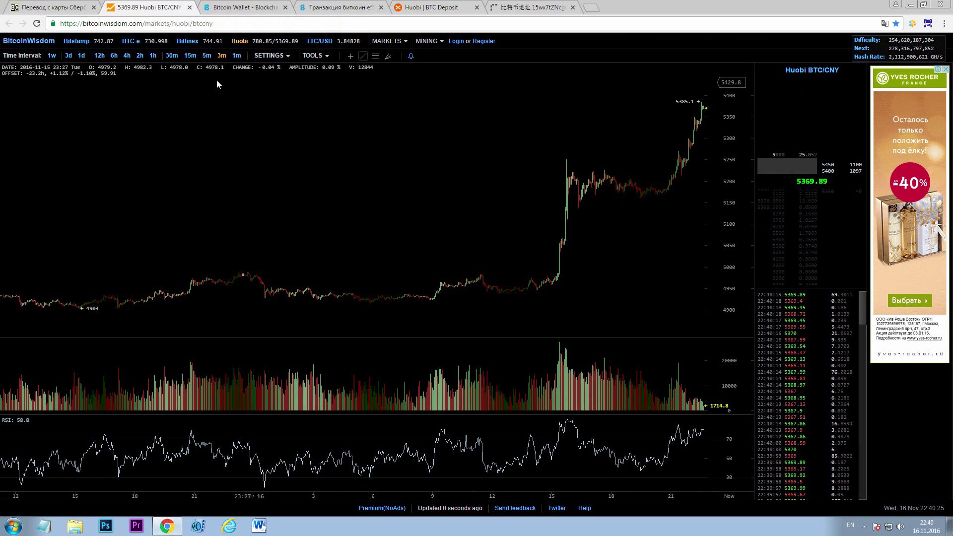
# View the Huobi BTC/CNY chart with 12-hour, then 3-day candles back to 2013
pyautogui.click(100, 56)
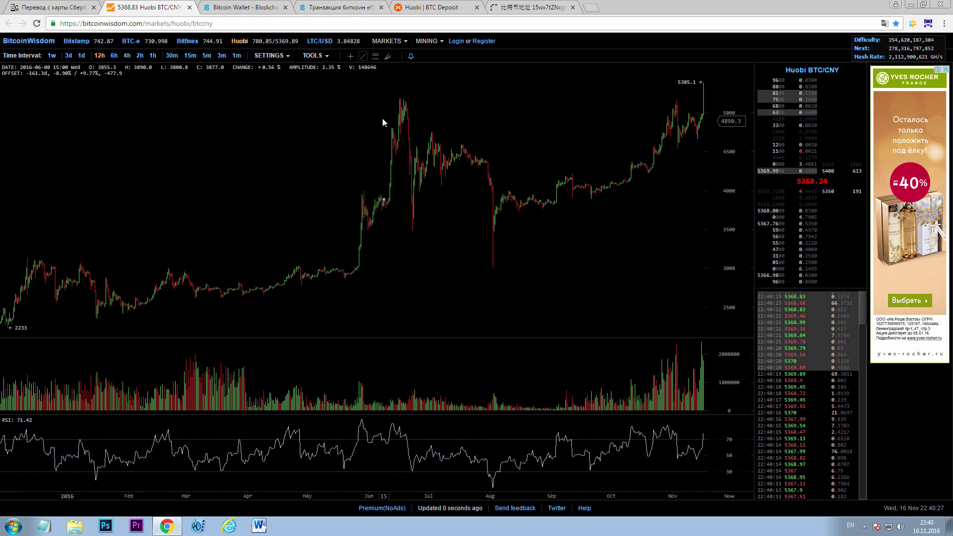
pyautogui.click(704, 82)
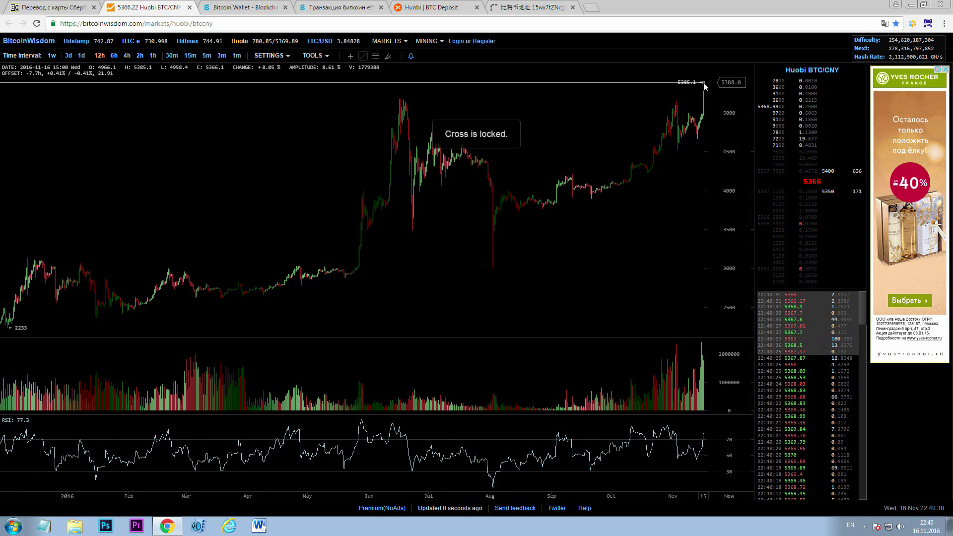
pyautogui.click(68, 56)
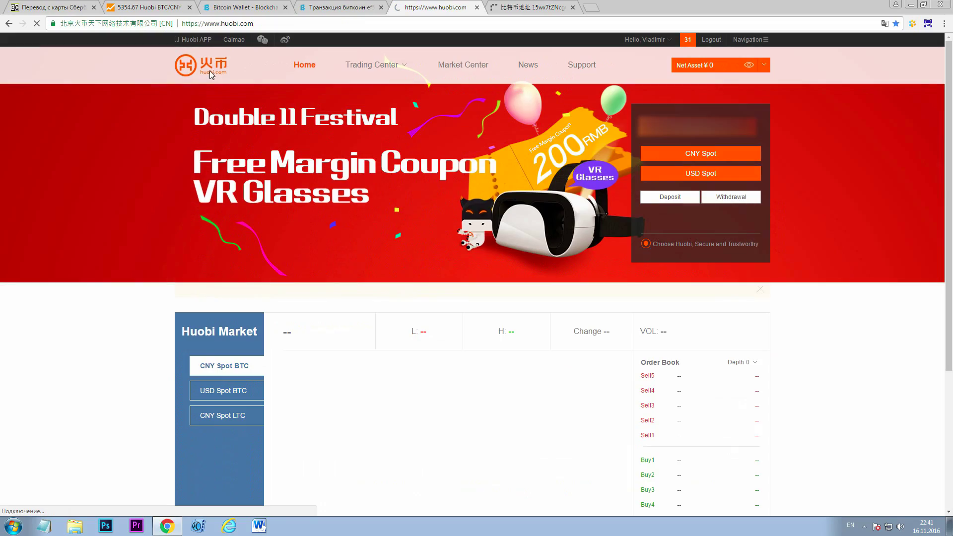
# Open Huobi's CNY spot BTC trade page and set BitcoinWisdom to 1-minute candles
pyautogui.click(699, 158)
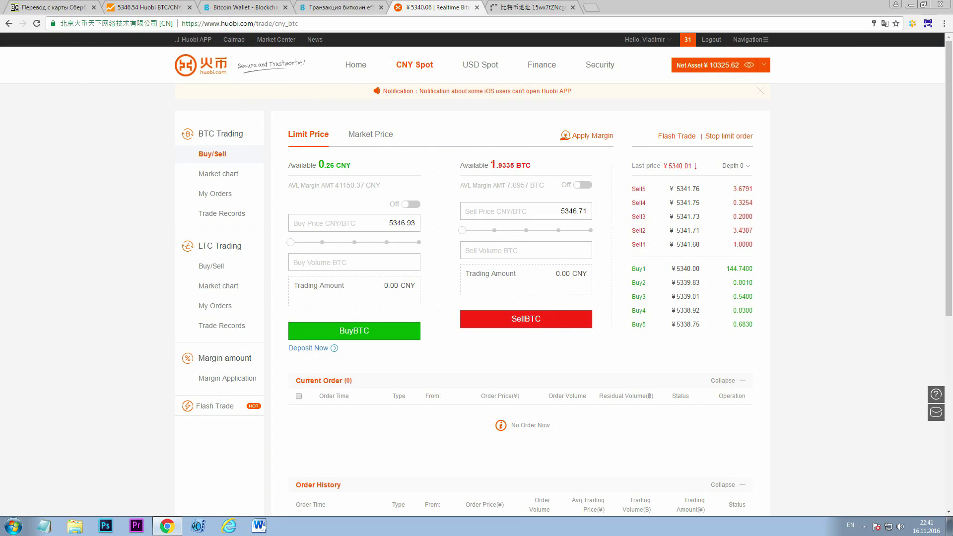
pyautogui.click(672, 231)
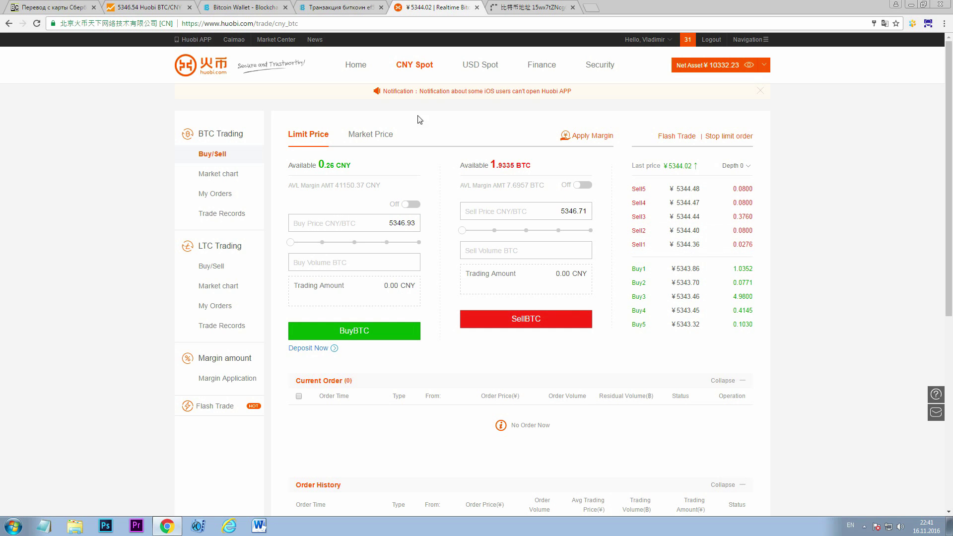
pyautogui.click(168, 6)
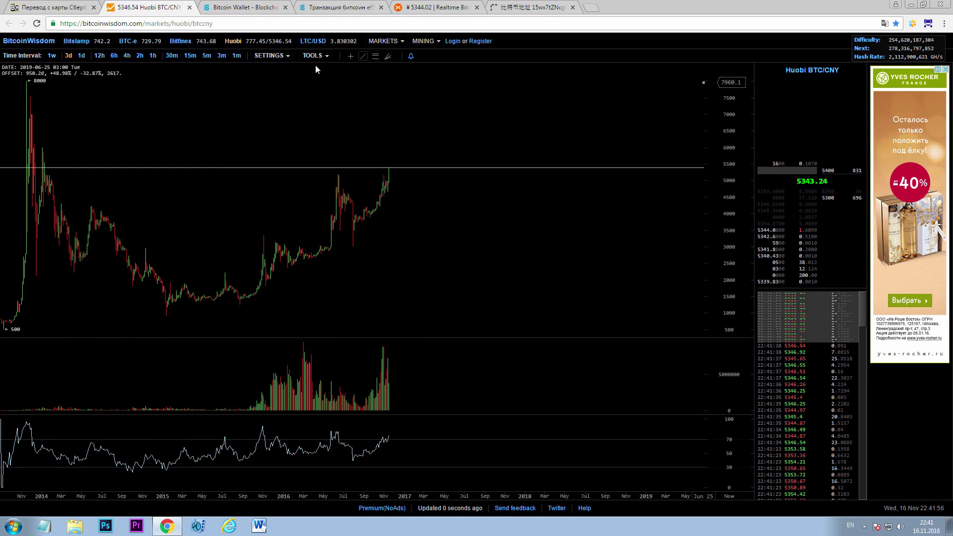
pyautogui.click(236, 56)
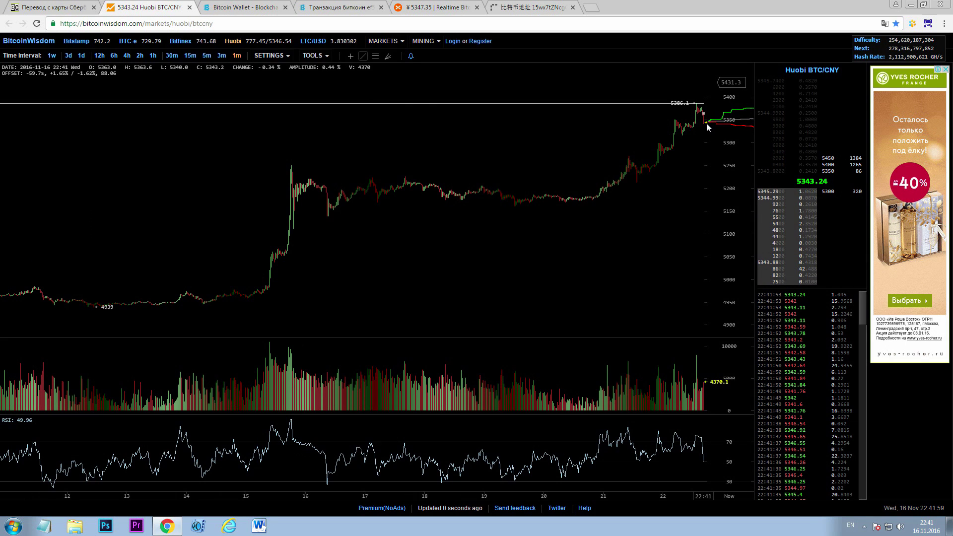
pyautogui.click(437, 7)
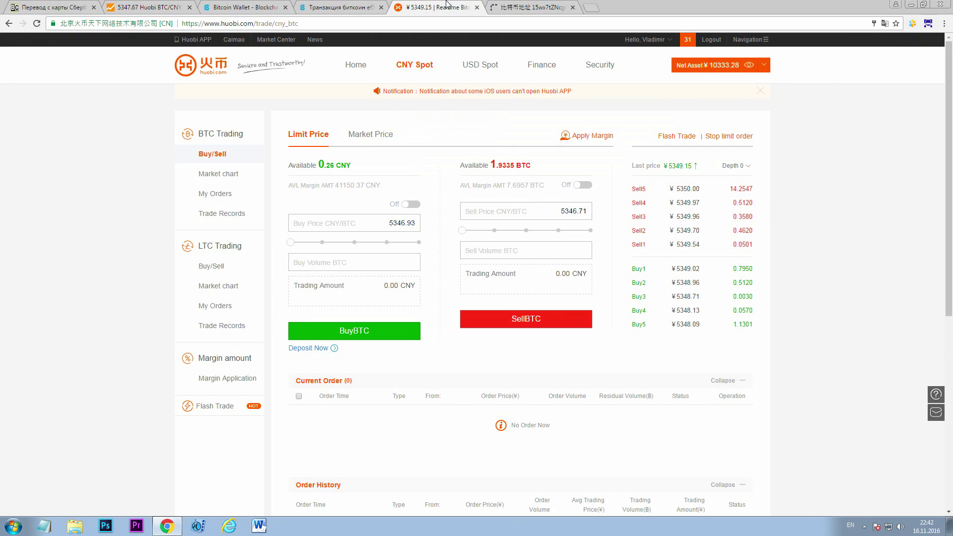
# Sell the full 1.9335 BTC balance at 5345 CNY
pyautogui.click(690, 247)
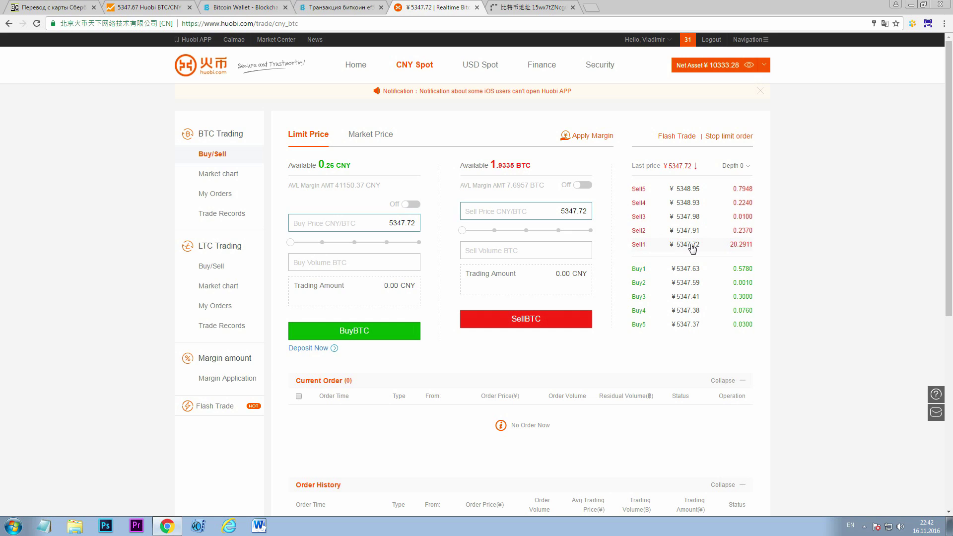
pyautogui.click(584, 219)
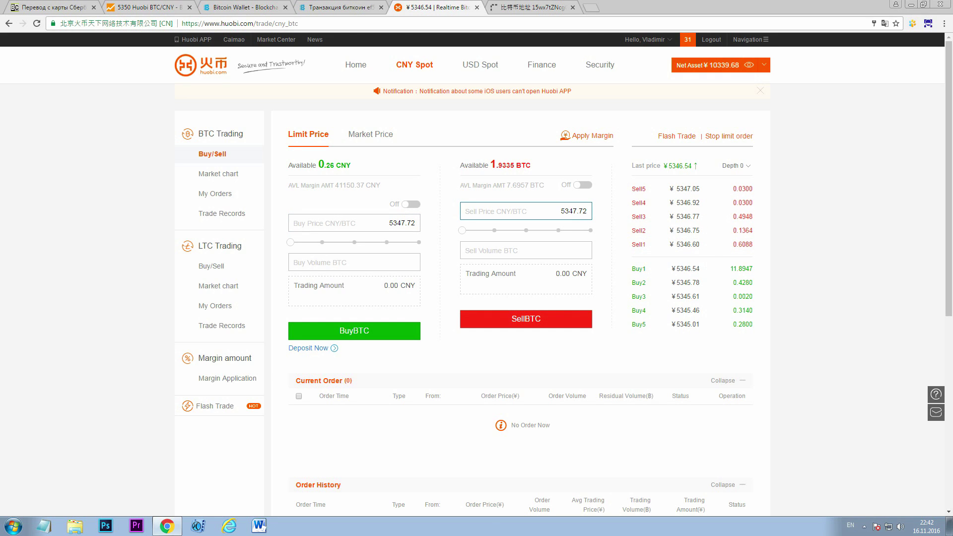
pyautogui.moveTo(571, 211); pyautogui.dragTo(585, 211)
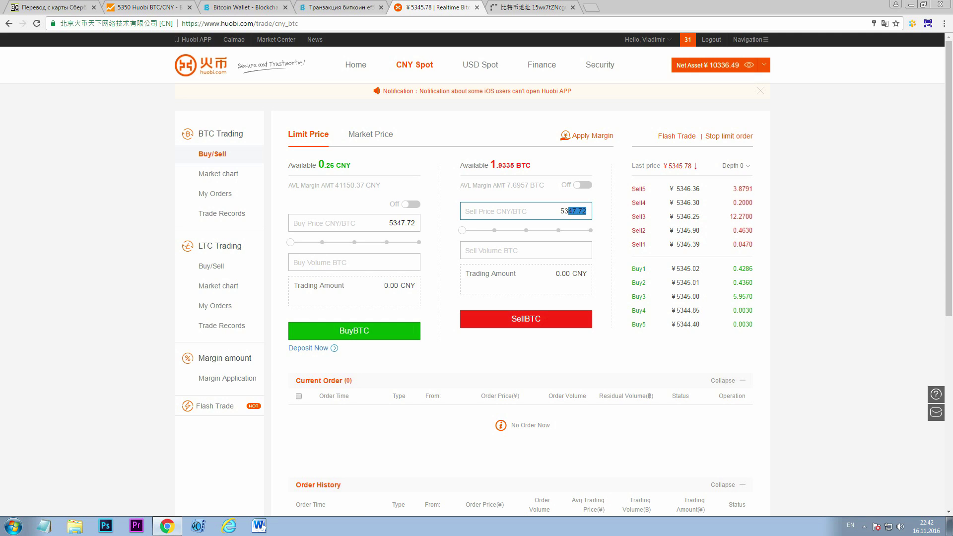
pyautogui.write('45')
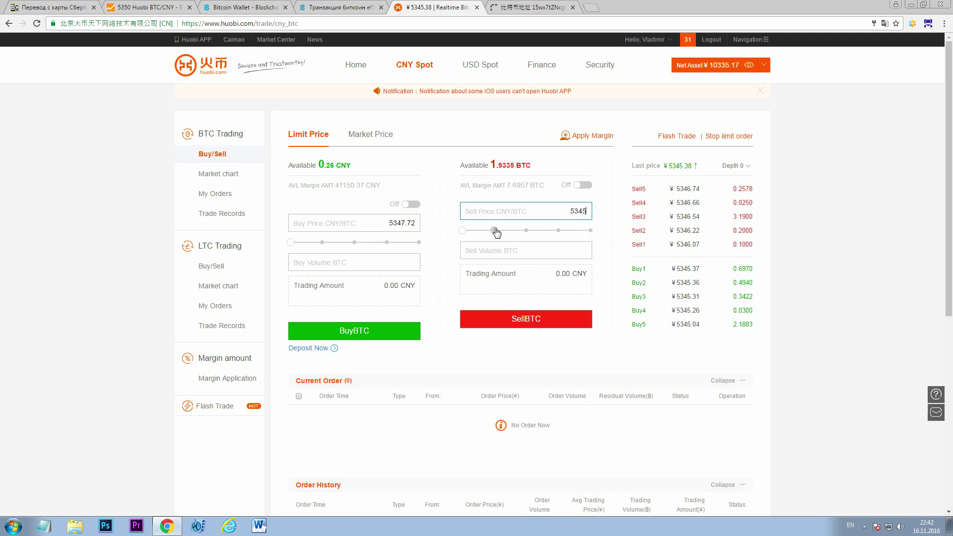
pyautogui.moveTo(496, 232); pyautogui.dragTo(590, 230)
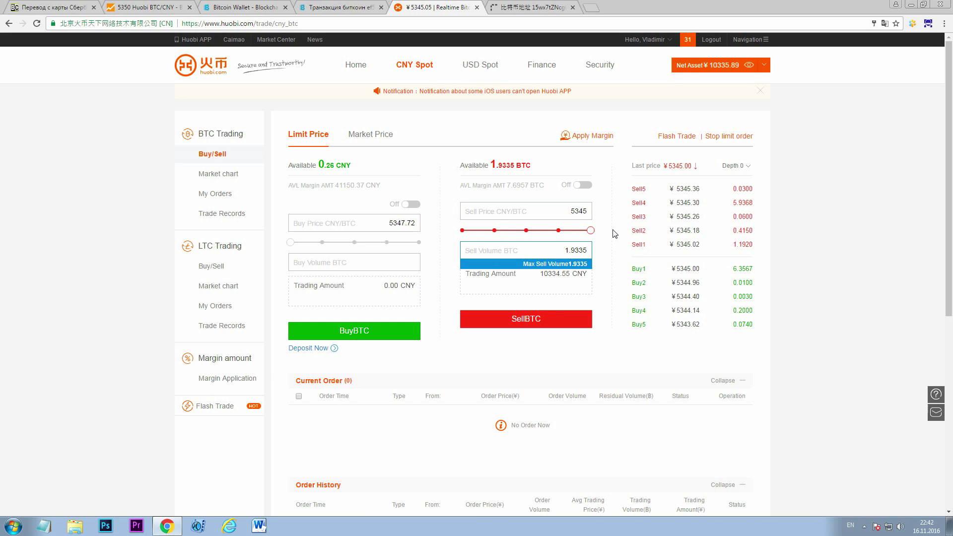
pyautogui.click(550, 329)
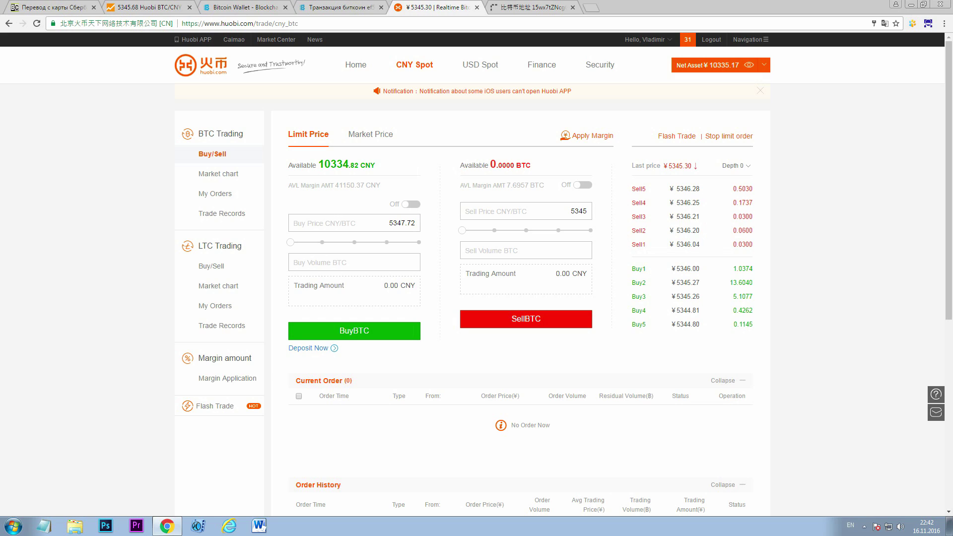
# Buy the maximum 1.9371 BTC at 5335 CNY, check Order History, then view BitcoinWisdom
pyautogui.moveTo(497, 166); pyautogui.dragTo(510, 166)
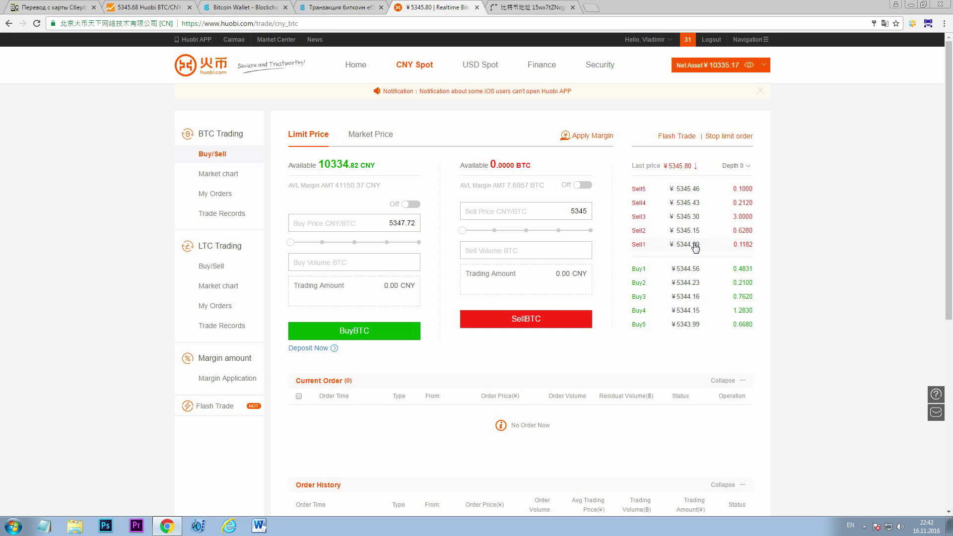
pyautogui.click(400, 223)
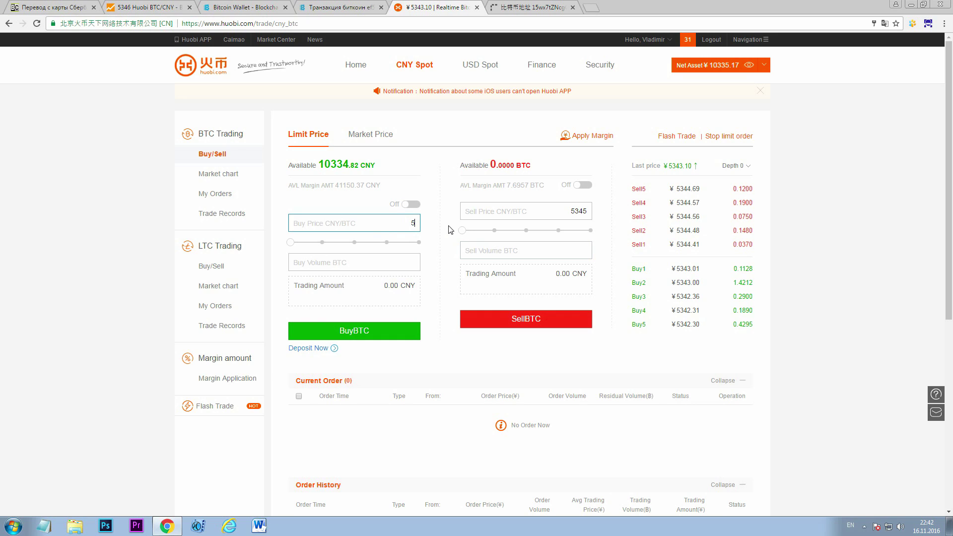
pyautogui.write('5335')
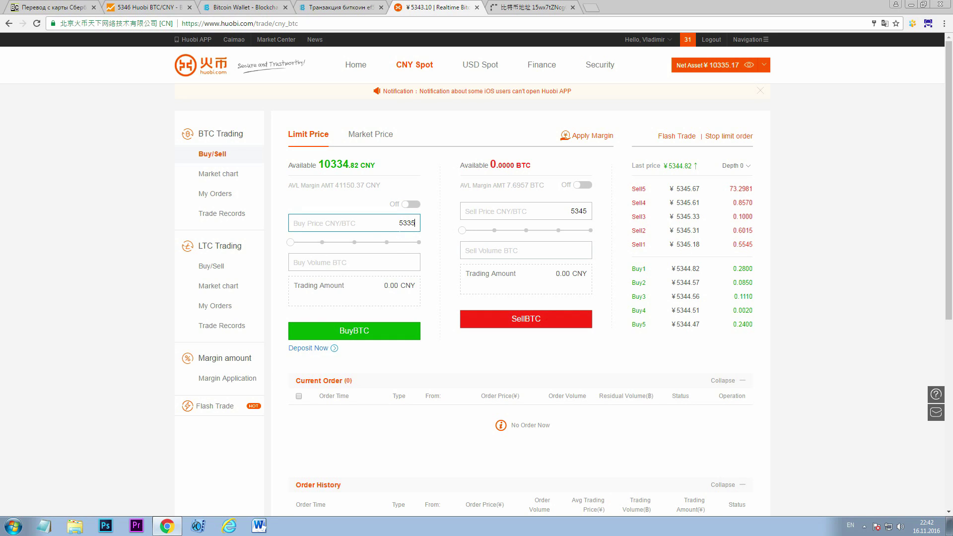
pyautogui.click(419, 242)
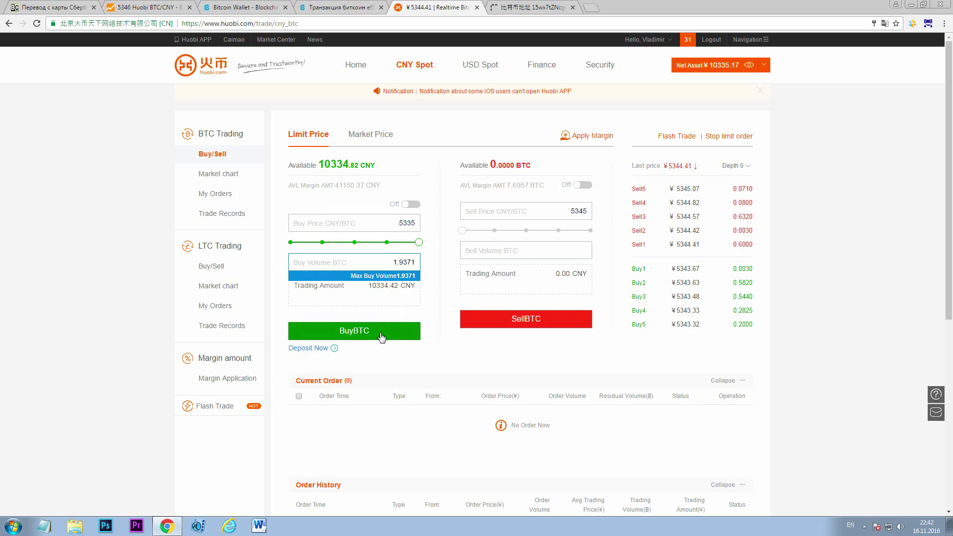
pyautogui.click(395, 328)
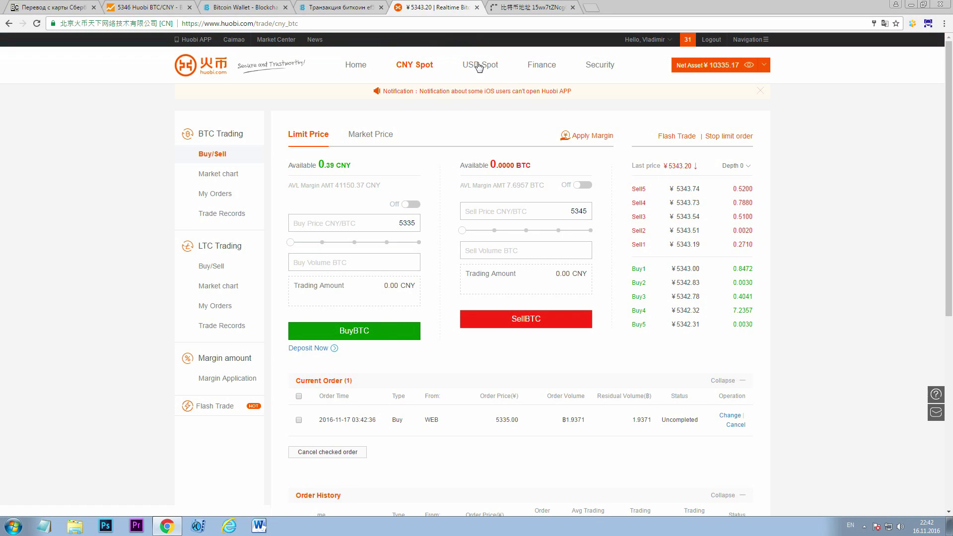
pyautogui.moveTo(949, 248); pyautogui.dragTo(949, 303)
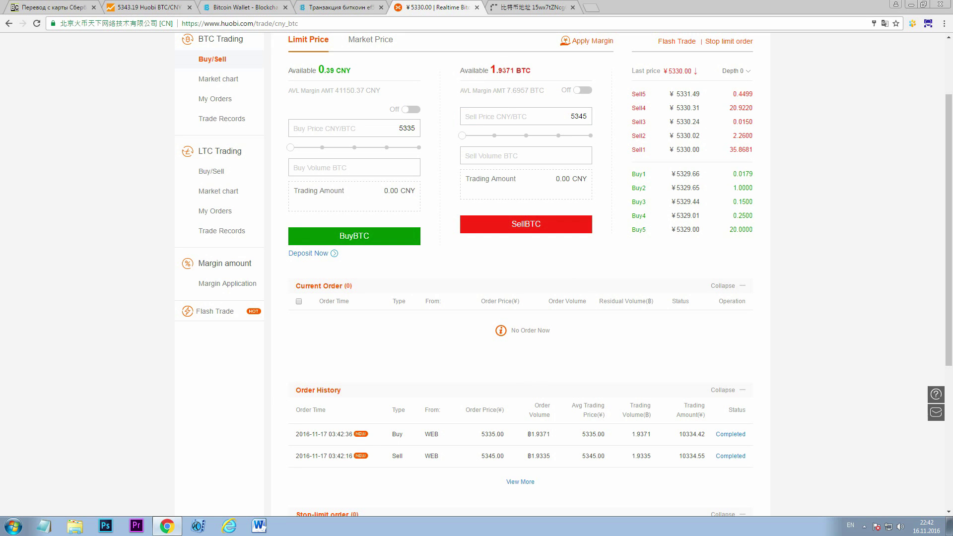
pyautogui.scroll(2, 502, 149)
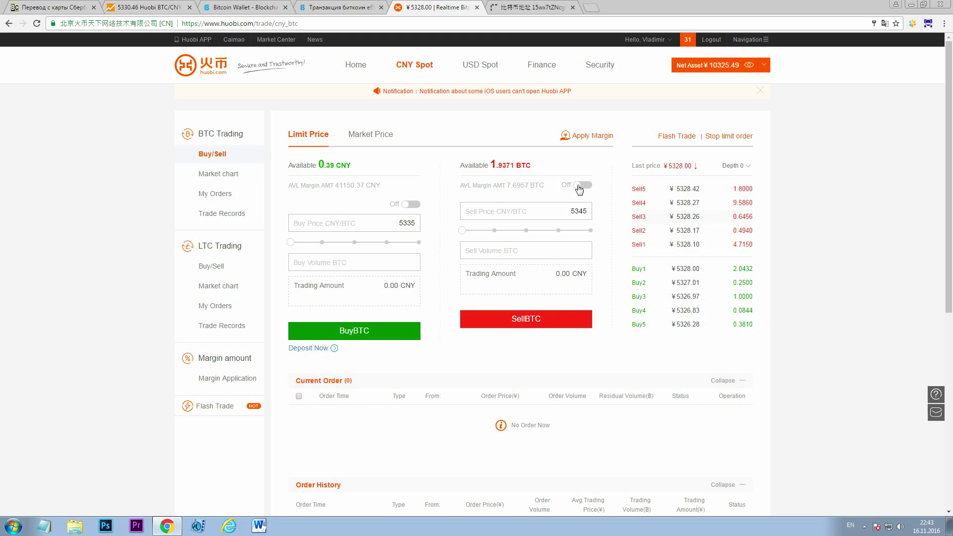
pyautogui.hotkey('ctrl', '2')
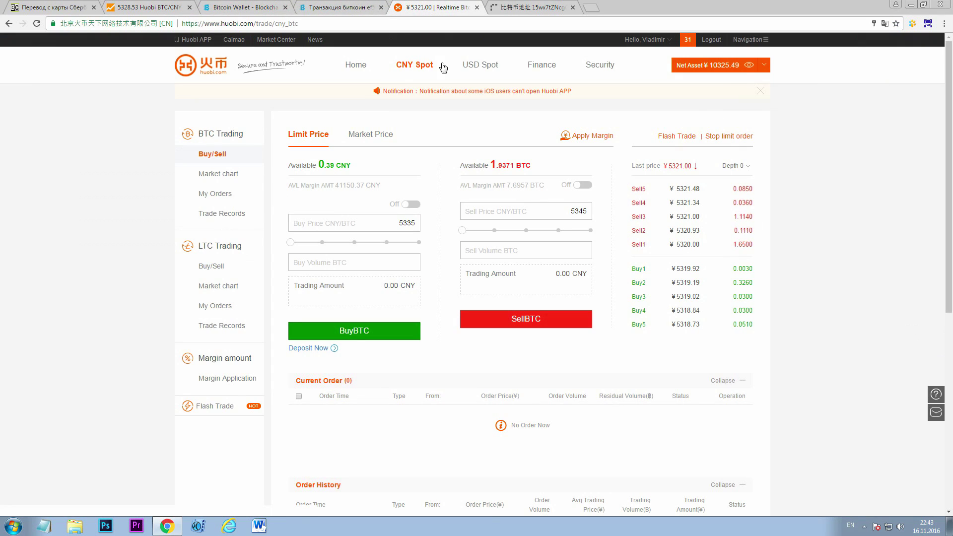
# Sell all 1.9371 BTC at 5305.00 CNY, then check the BitcoinWisdom chart
pyautogui.click(435, 7)
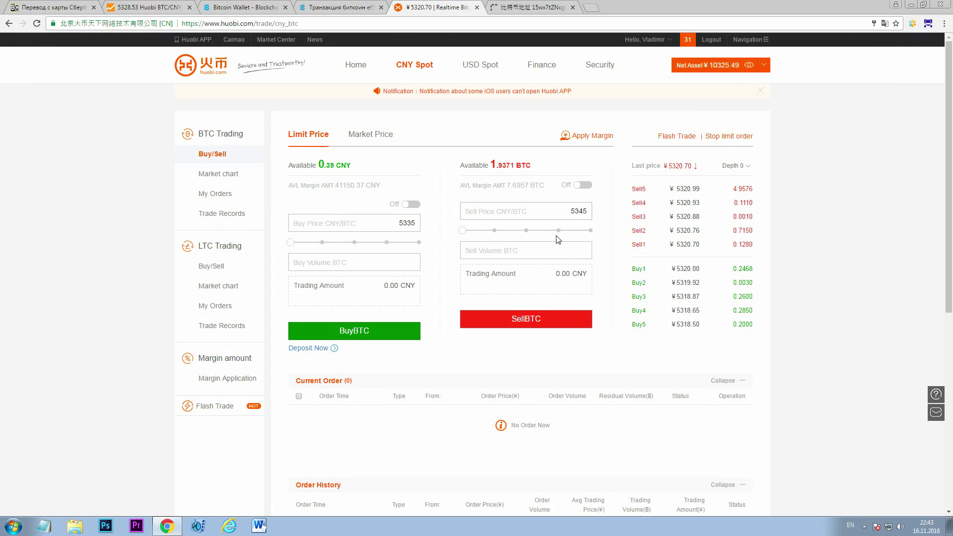
pyautogui.moveTo(542, 232); pyautogui.dragTo(581, 211)
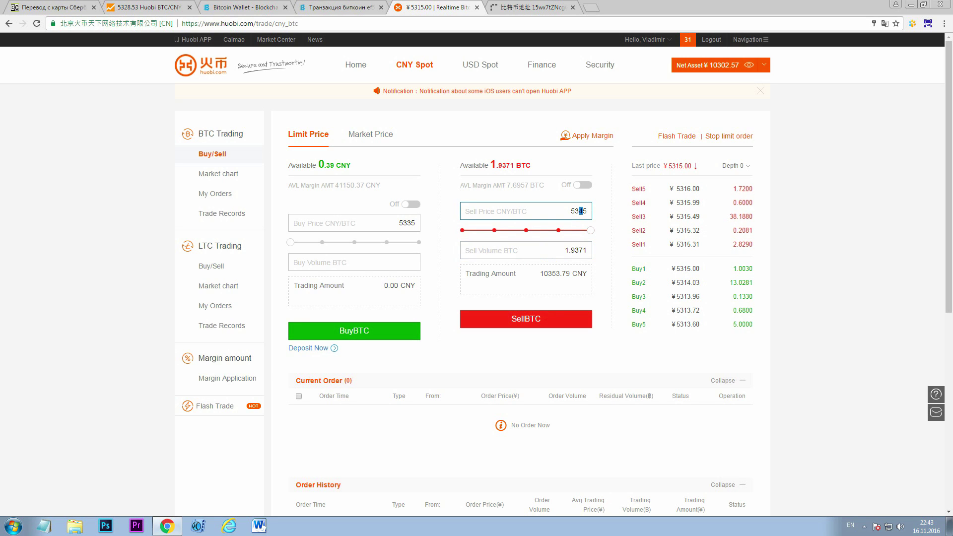
pyautogui.click(677, 245)
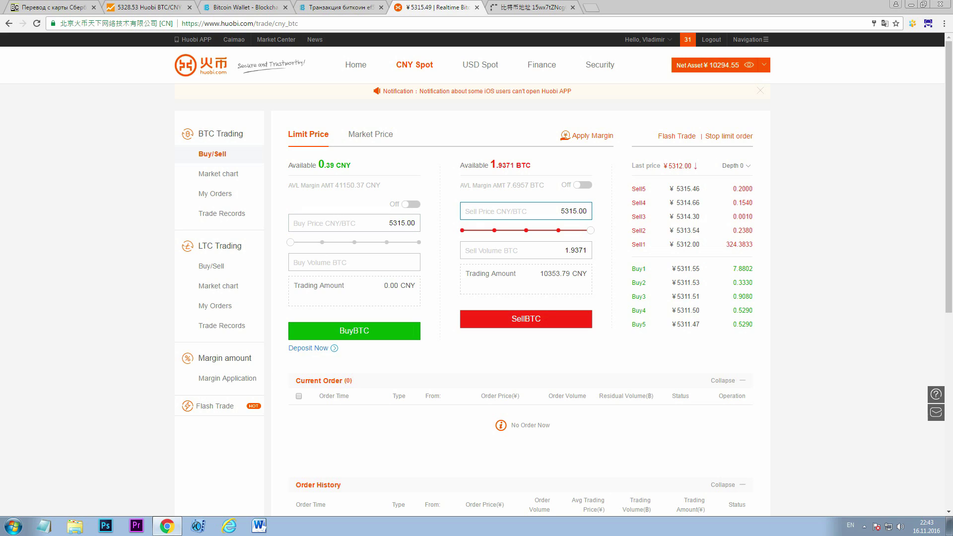
pyautogui.write('05')
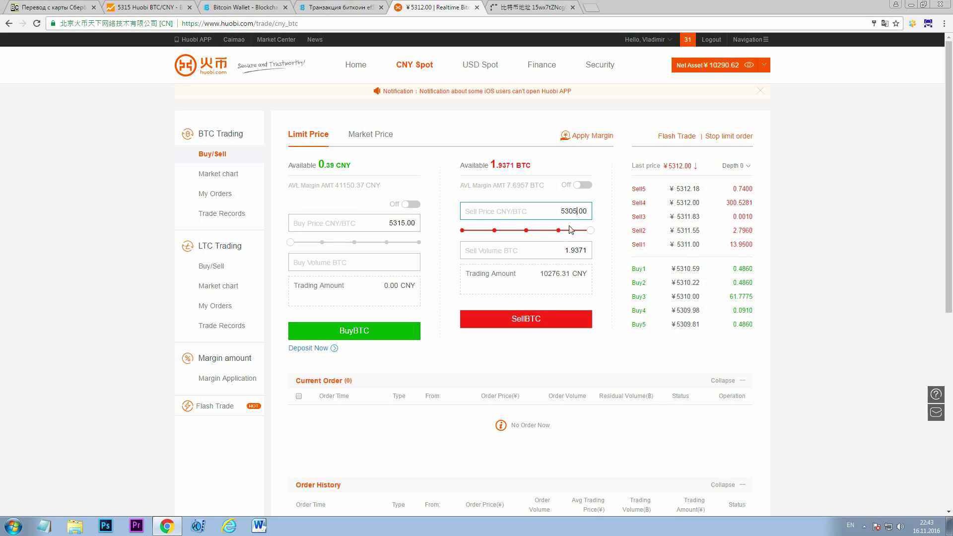
pyautogui.click(570, 320)
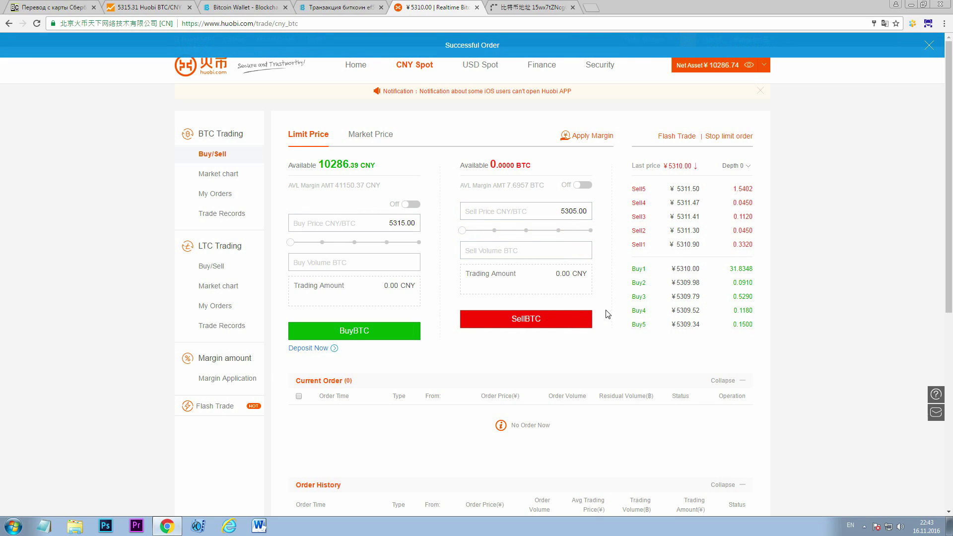
pyautogui.hotkey('ctrl', '2')
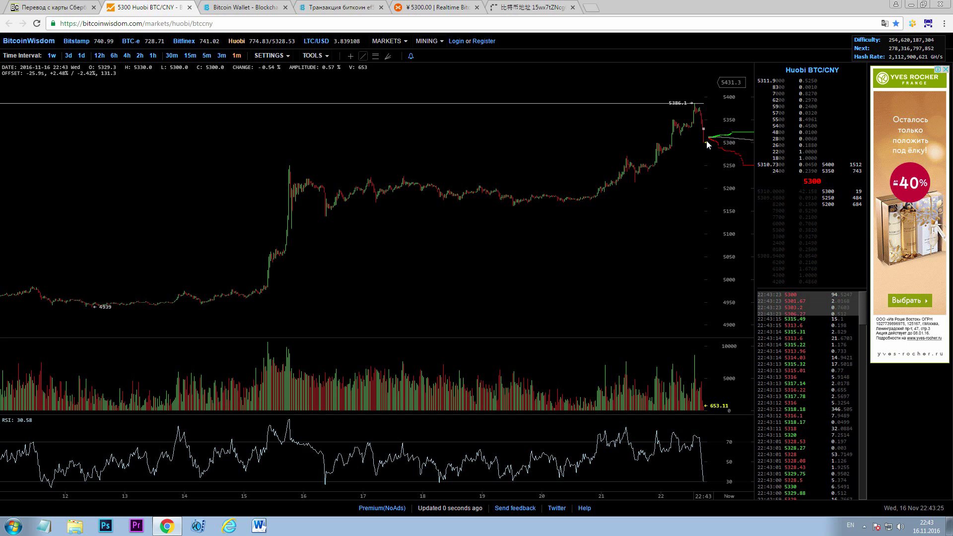
# Return to the Huobi BTC trade page and reload it for fresh prices (buy 5289.7, sell 5287.52)
pyautogui.click(437, 6)
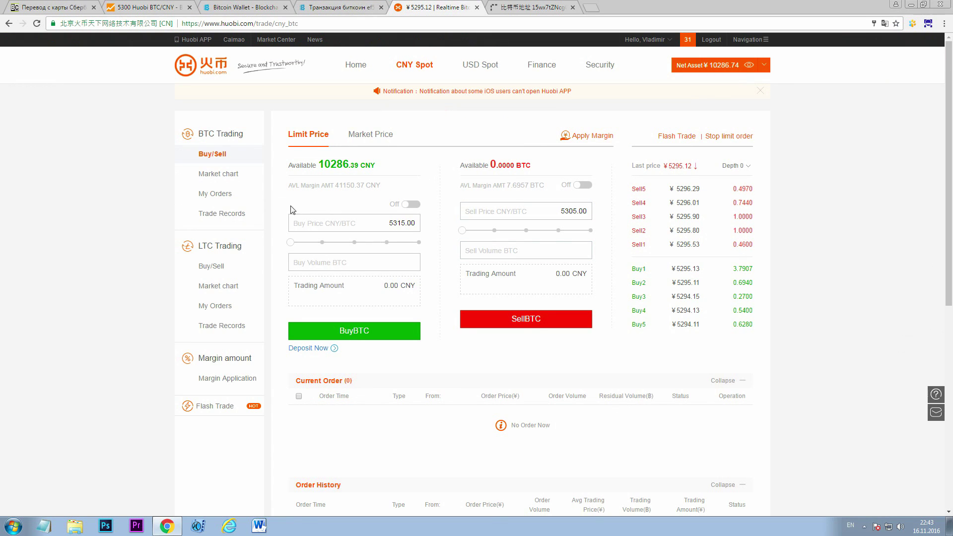
pyautogui.rightClick(229, 383)
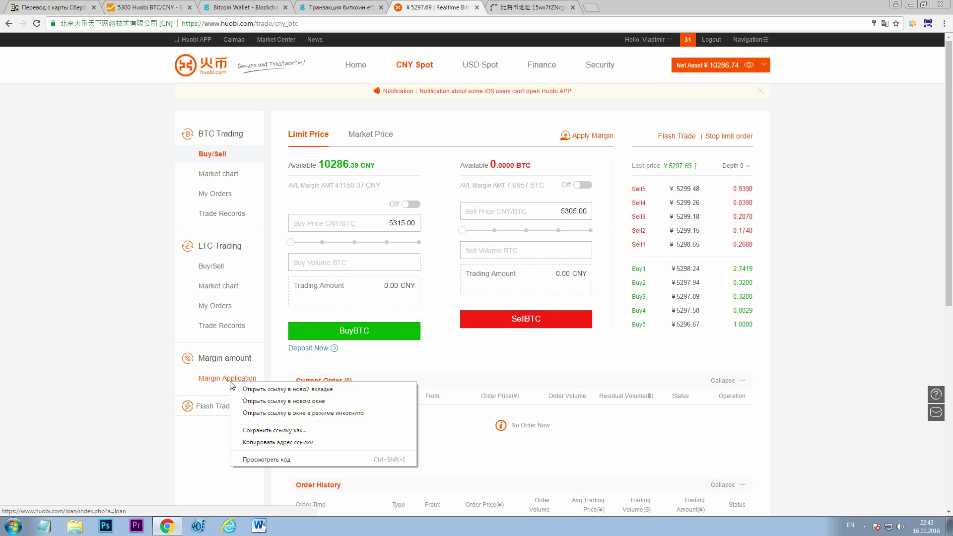
pyautogui.press('Escape')
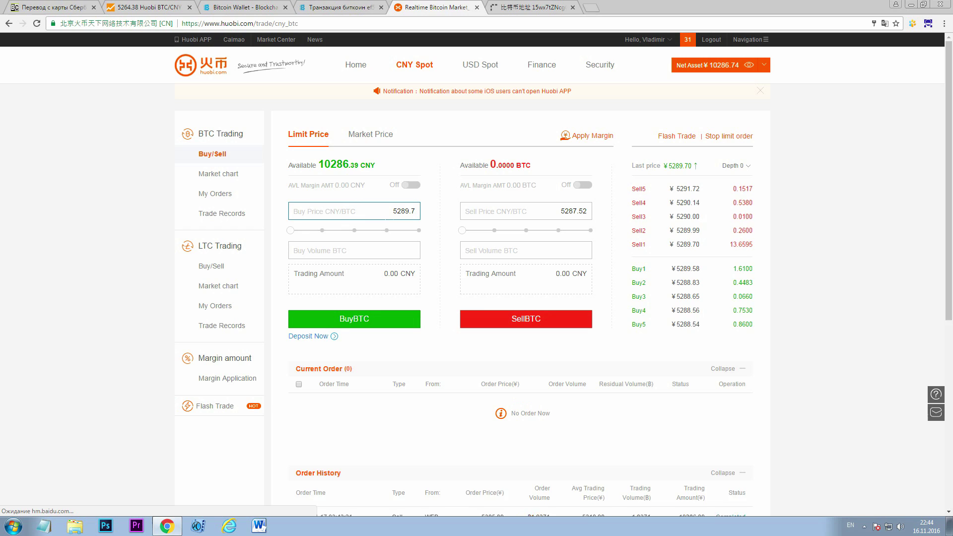
# Turn on sell margin and raise the sell volume to the 7.7437 BTC maximum
pyautogui.moveTo(561, 236); pyautogui.dragTo(573, 230)
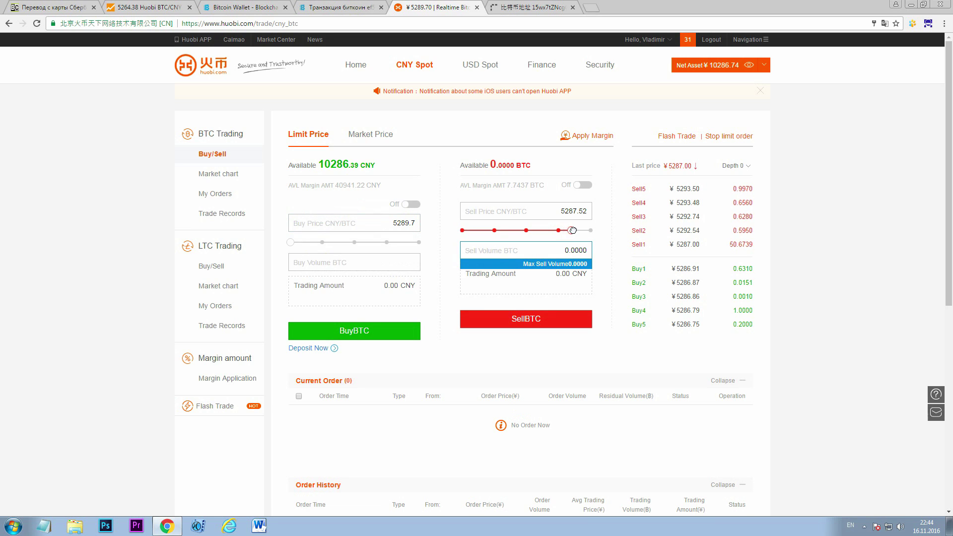
pyautogui.click(583, 185)
pyautogui.click(517, 231)
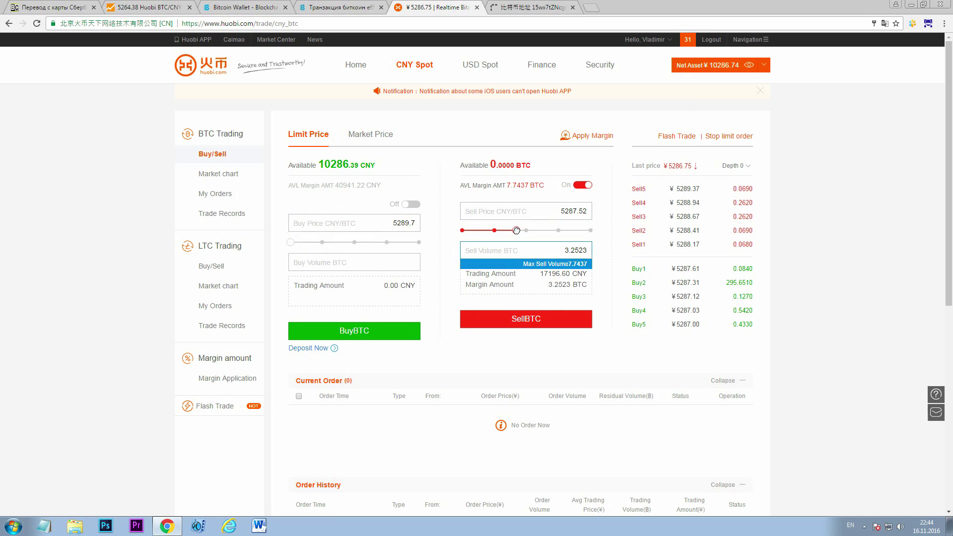
pyautogui.moveTo(516, 231); pyautogui.dragTo(590, 231)
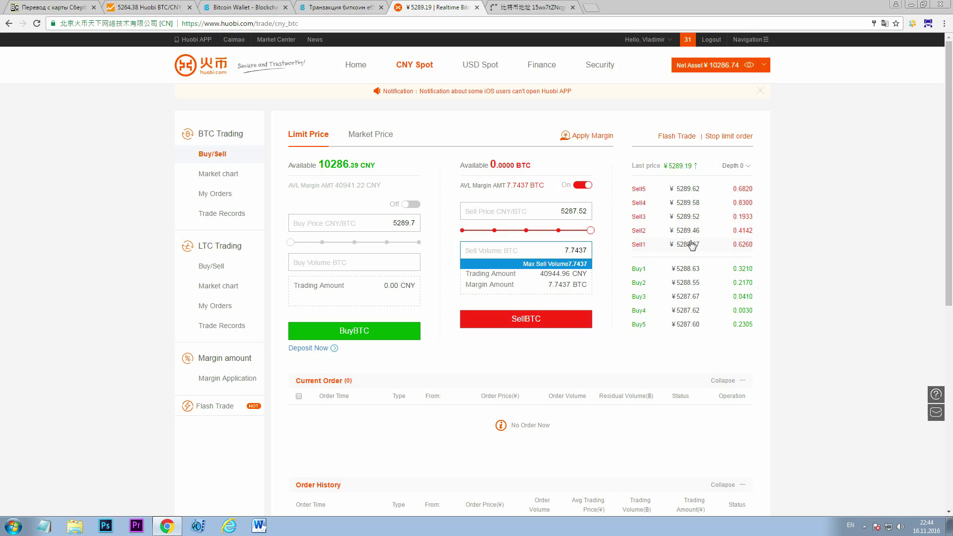
# Reload the BitcoinWisdom price chart, switch Huobi sell margin back off, then return to the chart
pyautogui.click(181, 6)
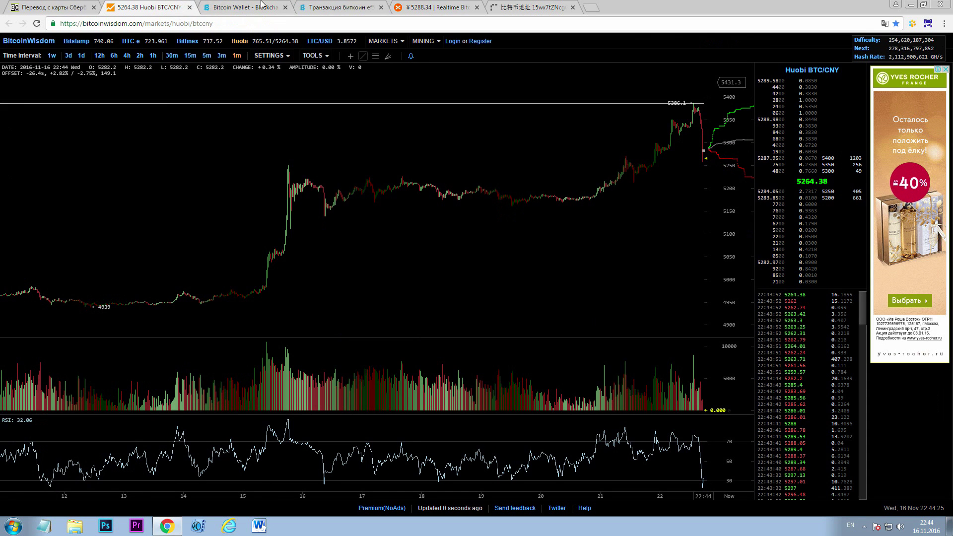
pyautogui.press('F5')
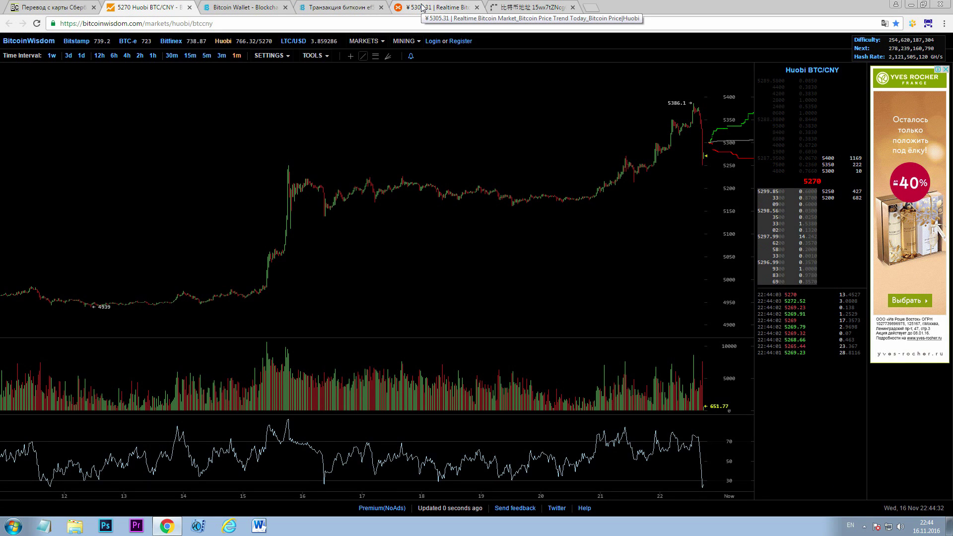
pyautogui.click(422, 7)
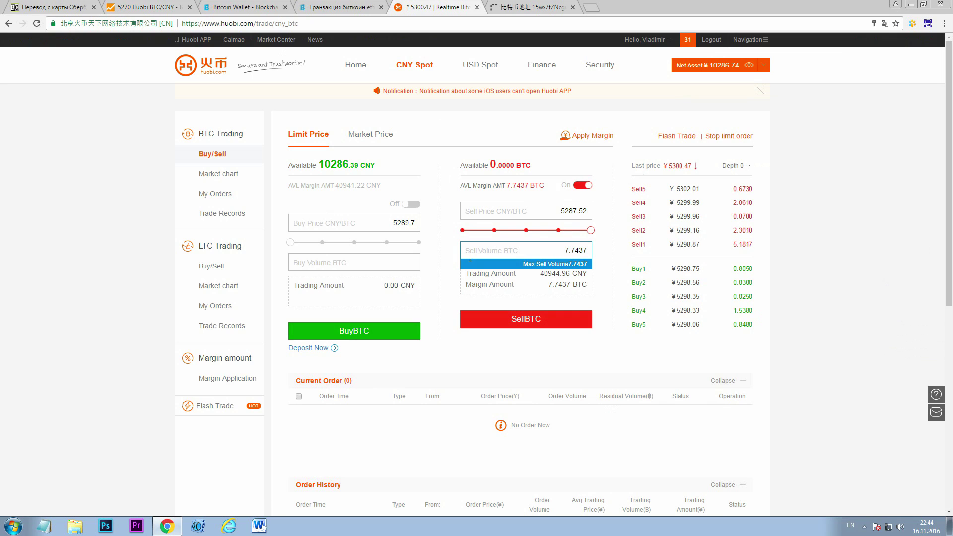
pyautogui.click(583, 185)
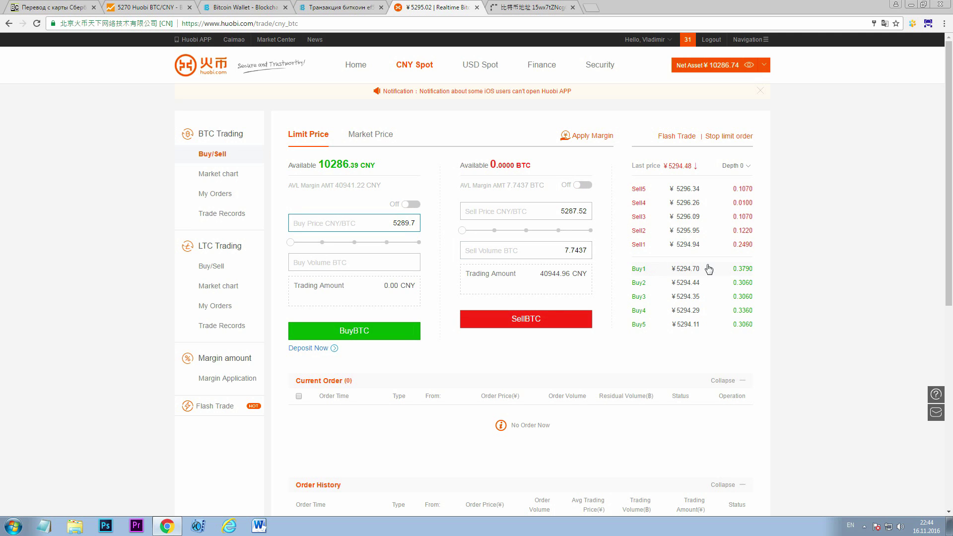
pyautogui.hotkey('ctrl', '2')
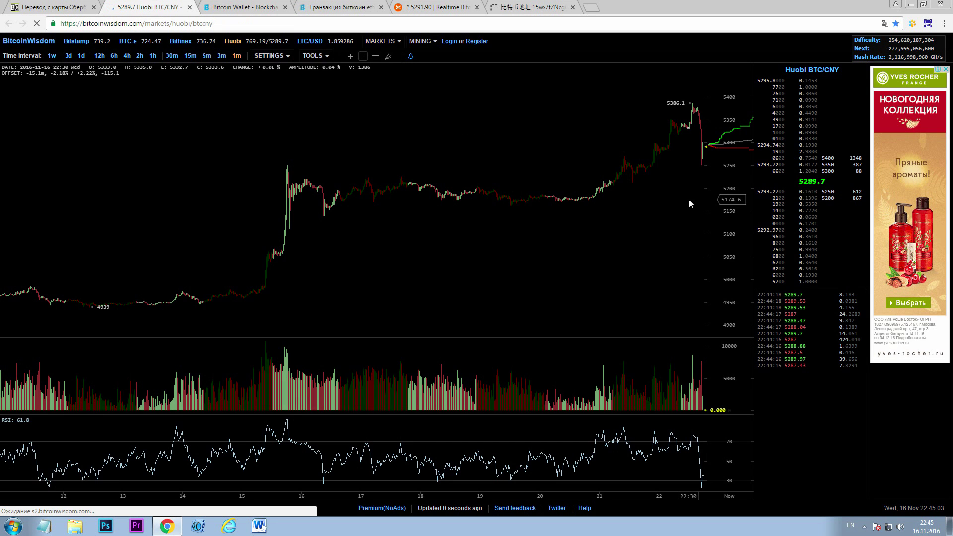
# Check the chart at 3-minute and 1-minute intervals, then buy the 1.9414 BTC maximum at 5298.32 CNY
pyautogui.click(222, 56)
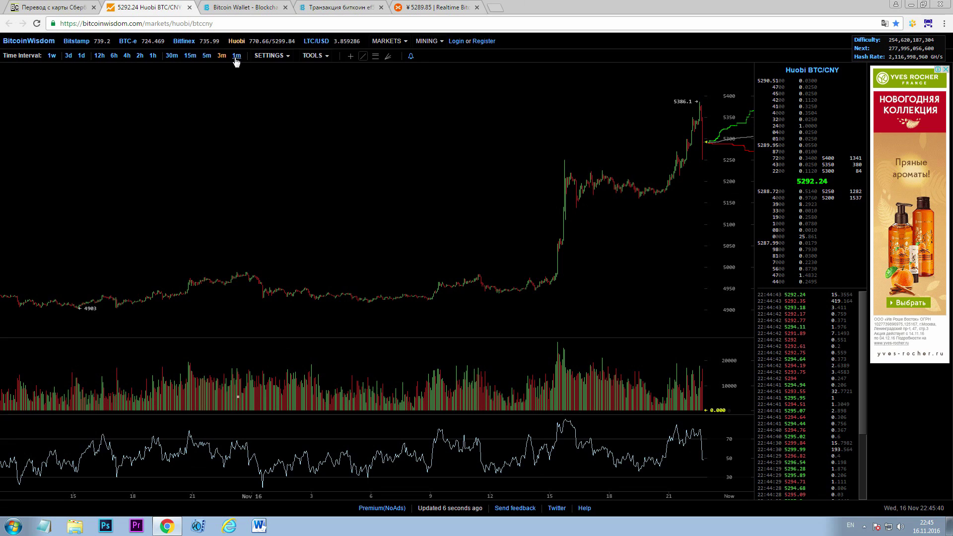
pyautogui.click(236, 56)
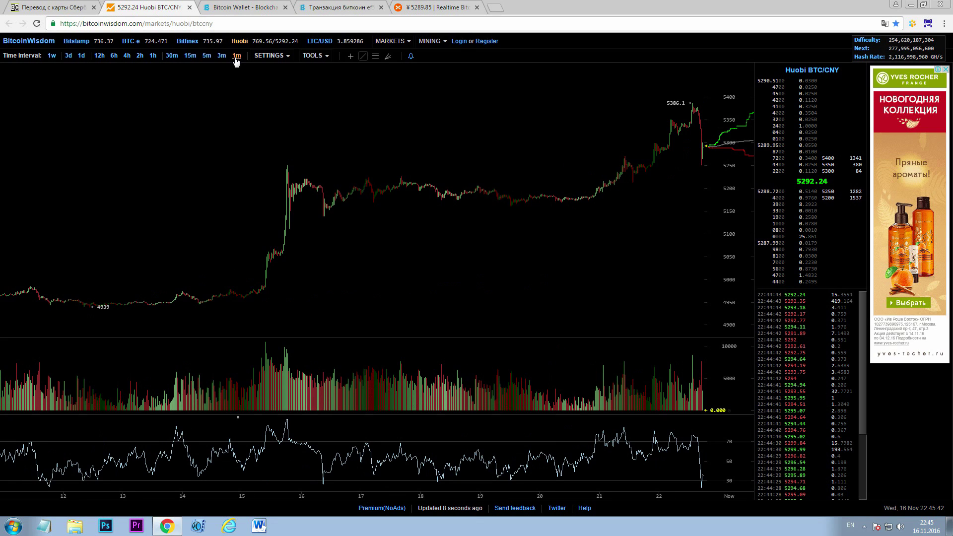
pyautogui.hotkey('ctrl', '5')
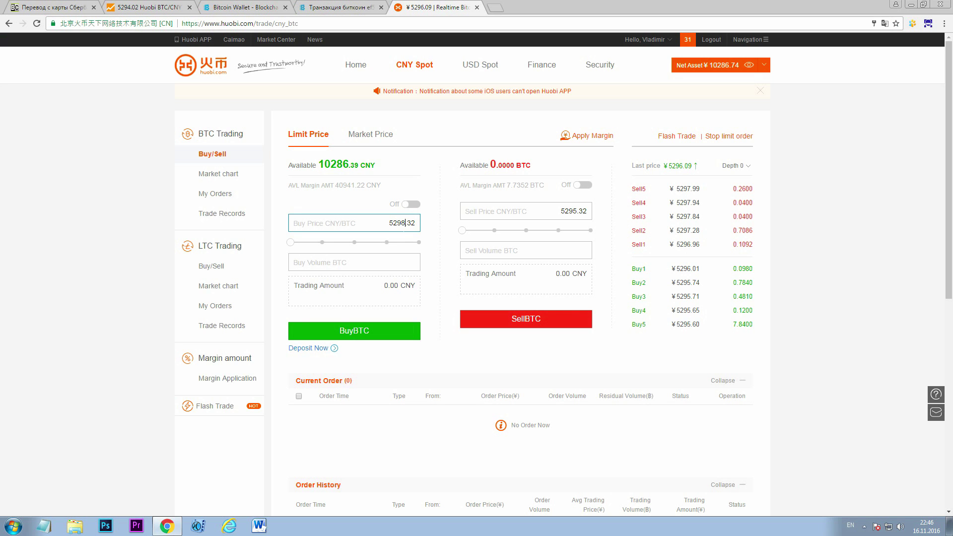
pyautogui.click(419, 242)
pyautogui.click(401, 330)
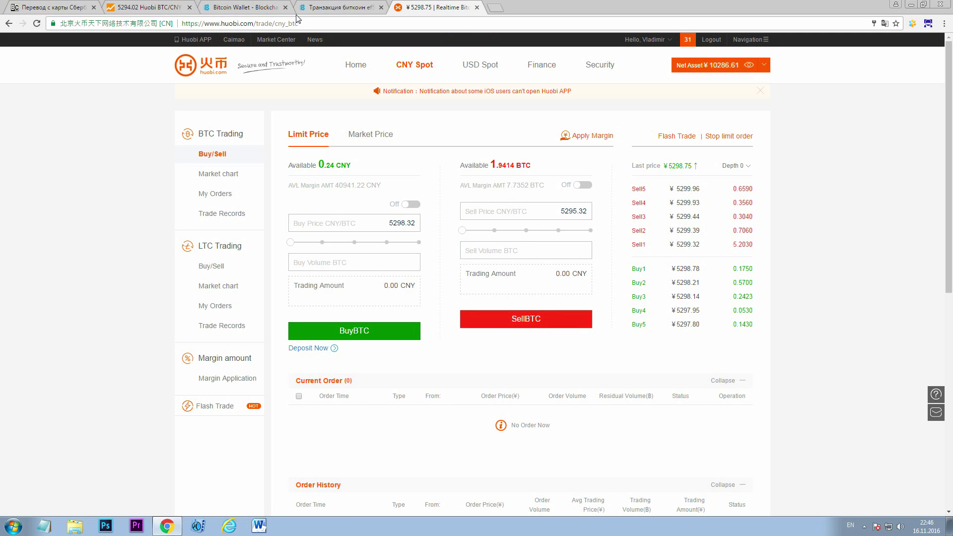
pyautogui.click(263, 7)
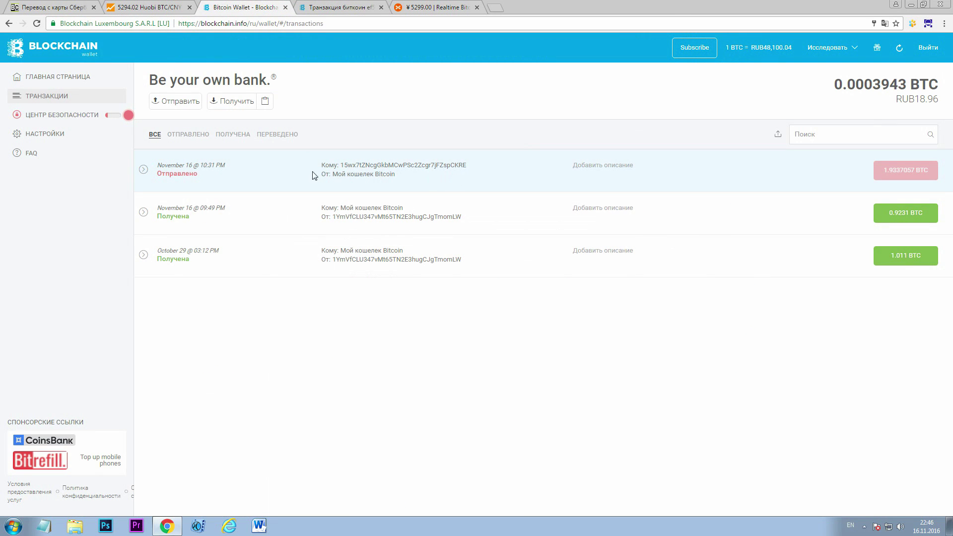
pyautogui.click(337, 7)
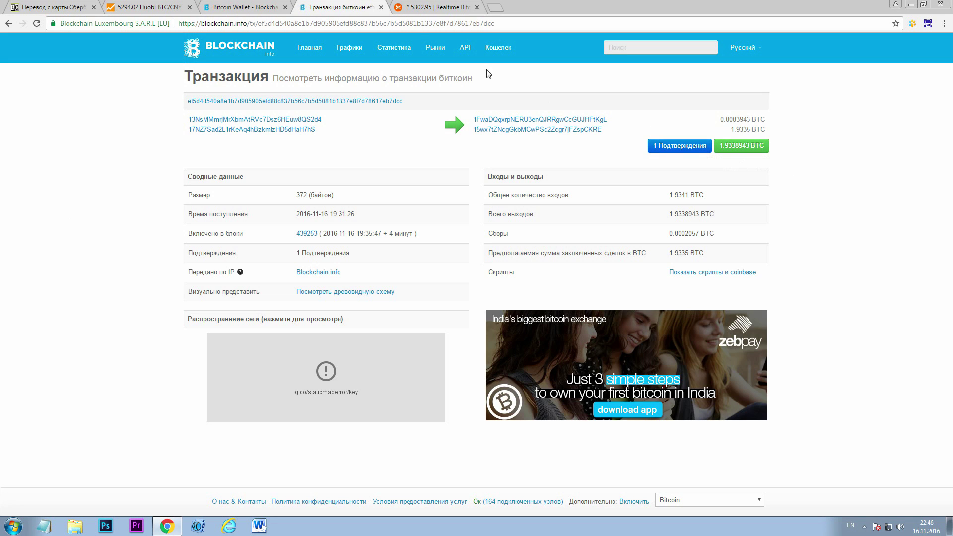
pyautogui.click(417, 6)
pyautogui.moveTo(719, 65)
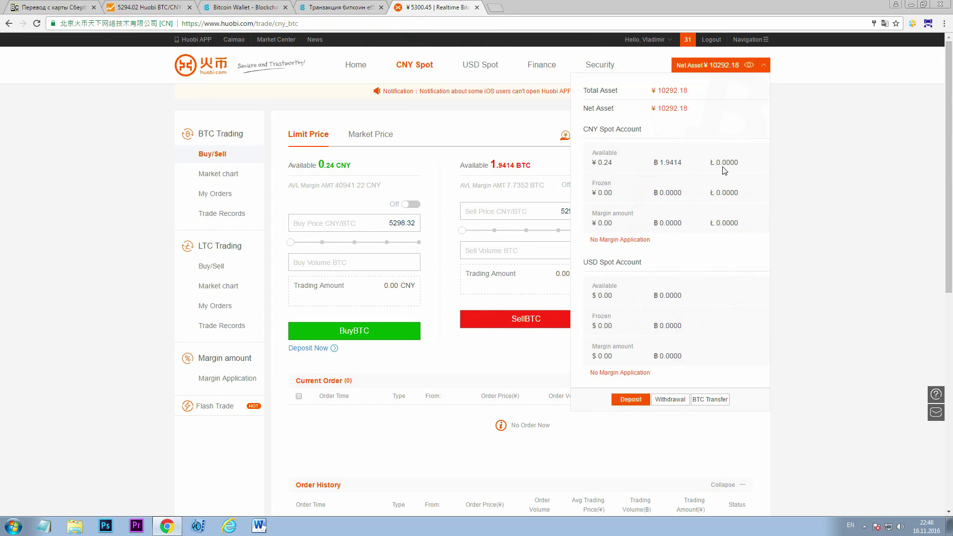
# Scroll down to review the Order History, then back to the top of the trade page
pyautogui.scroll(-3, 610, 370)
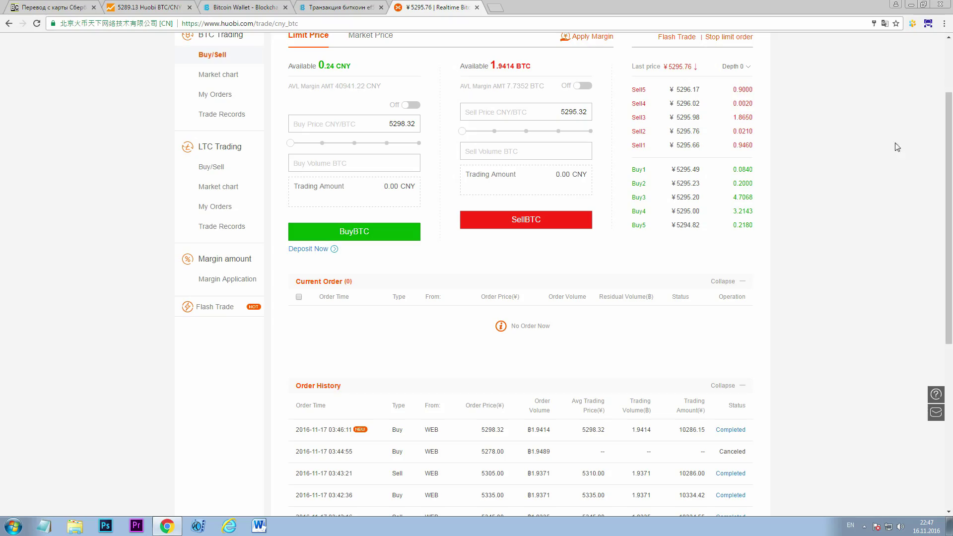
pyautogui.scroll(2, 868, 174)
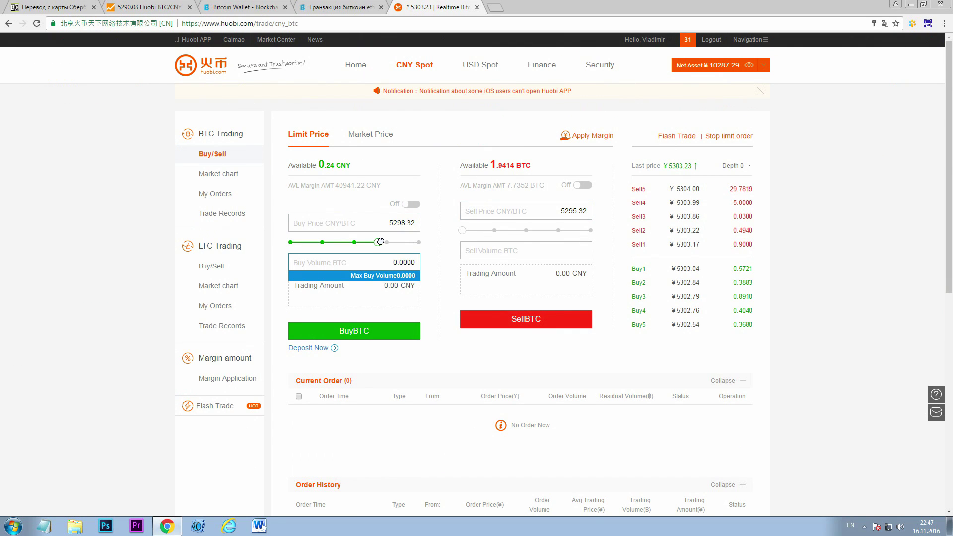
# Submit a margin buy of the 7.7212 BTC maximum at the best ask of 5306.24 CNY
pyautogui.click(405, 205)
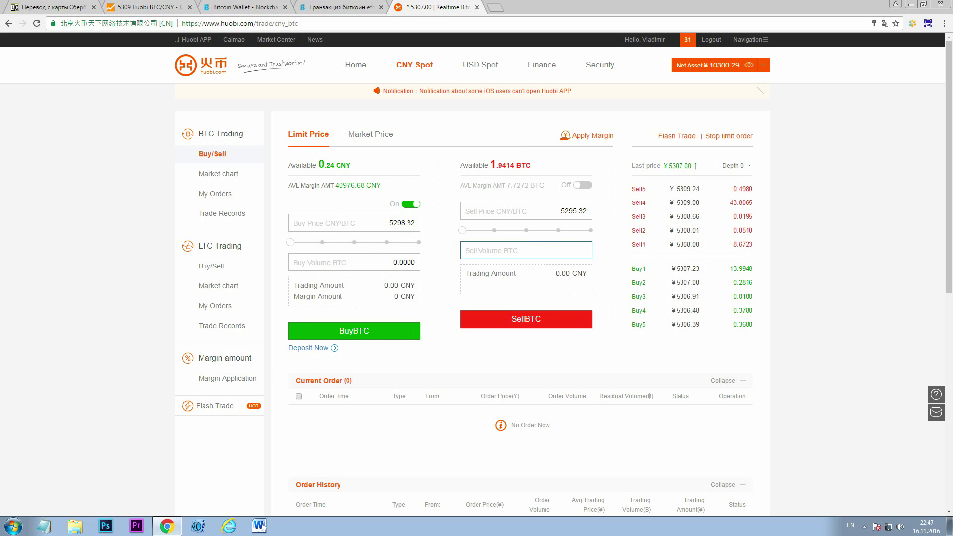
pyautogui.click(690, 251)
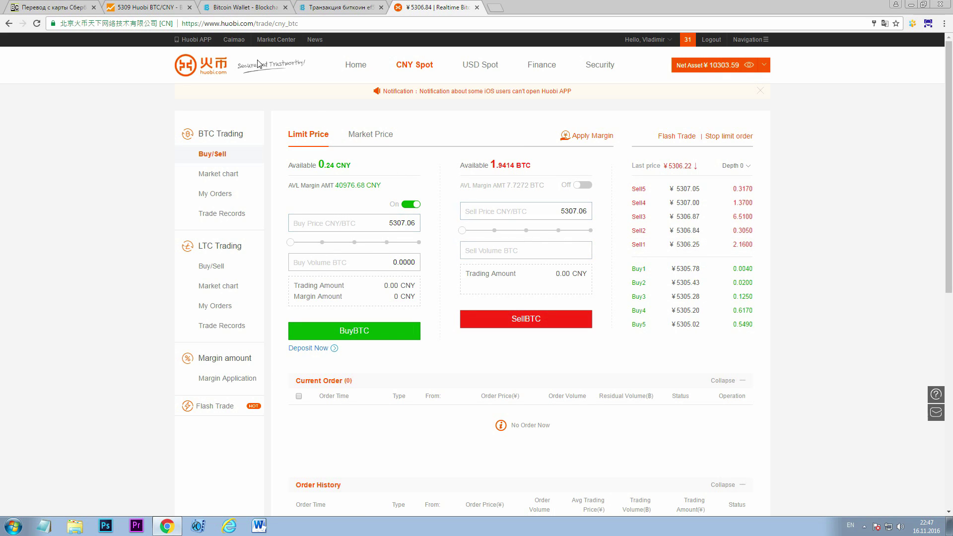
pyautogui.click(148, 7)
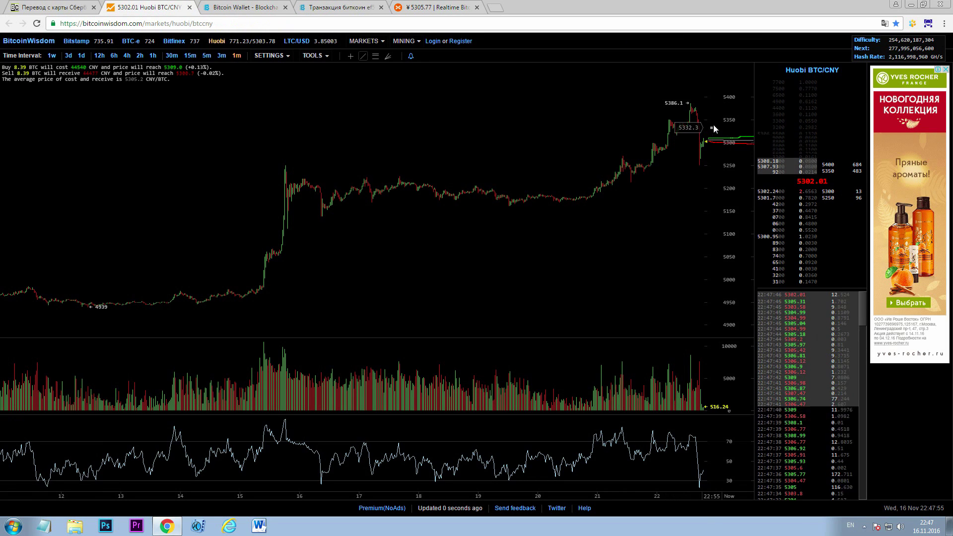
pyautogui.click(432, 7)
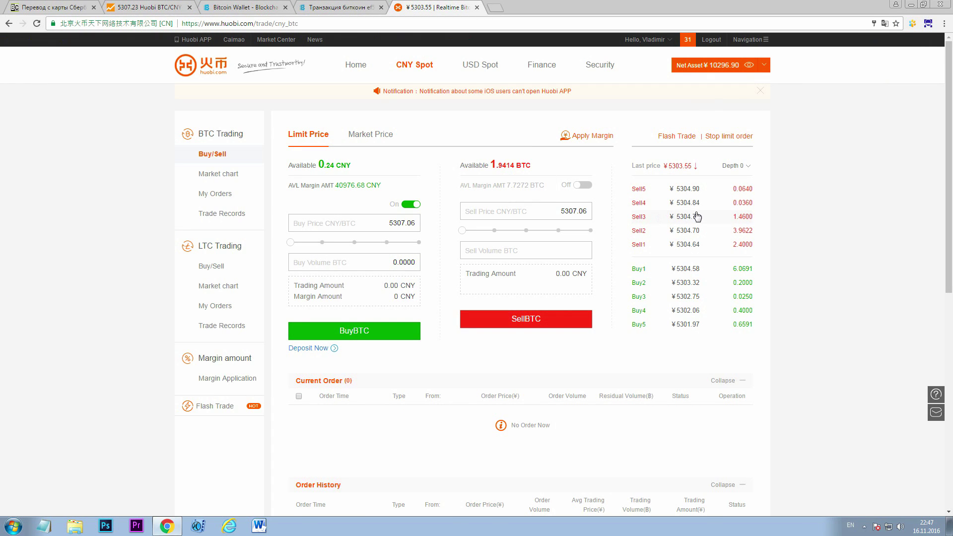
pyautogui.click(418, 242)
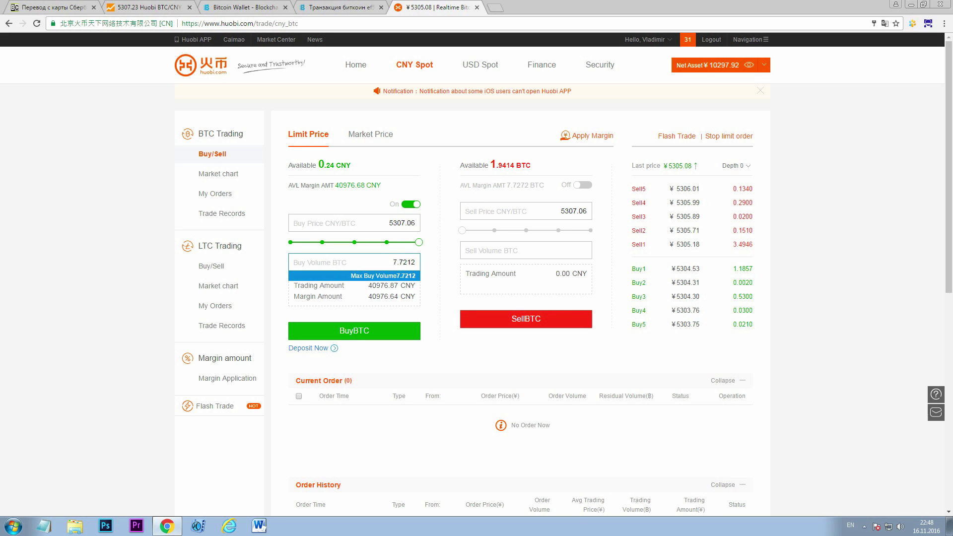
pyautogui.click(672, 245)
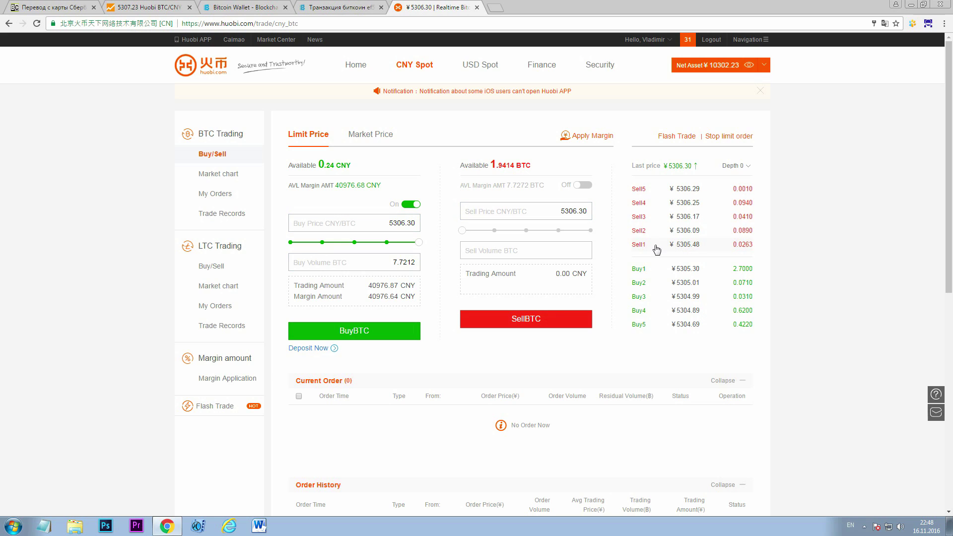
pyautogui.click(675, 246)
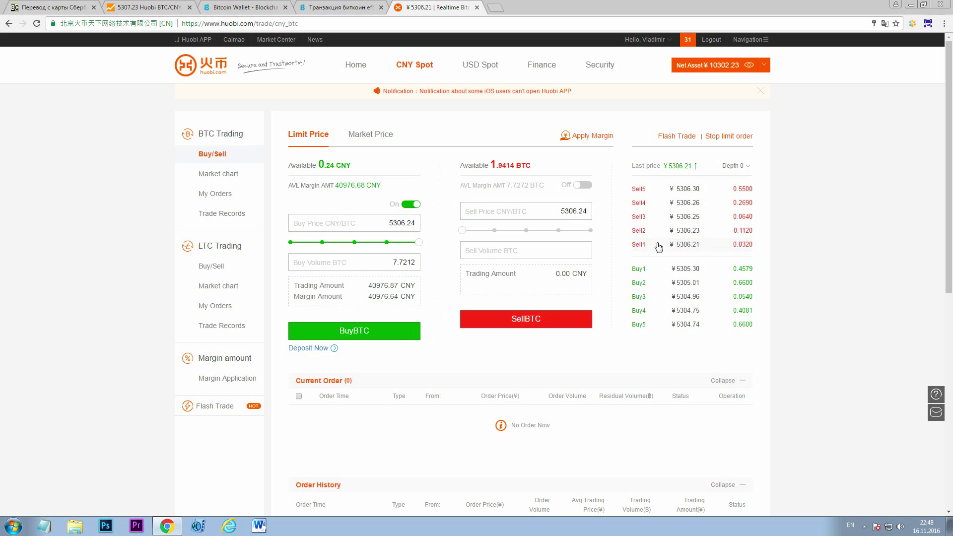
pyautogui.click(392, 320)
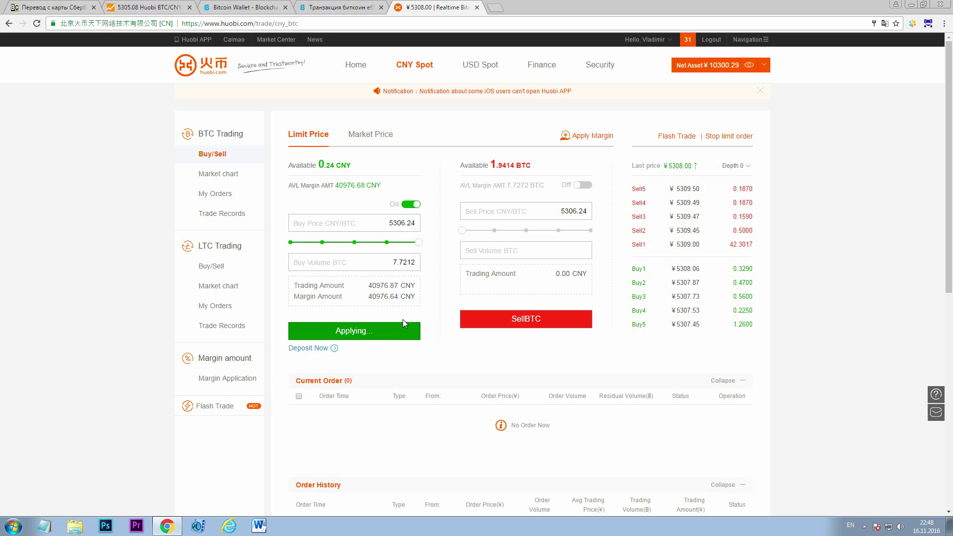